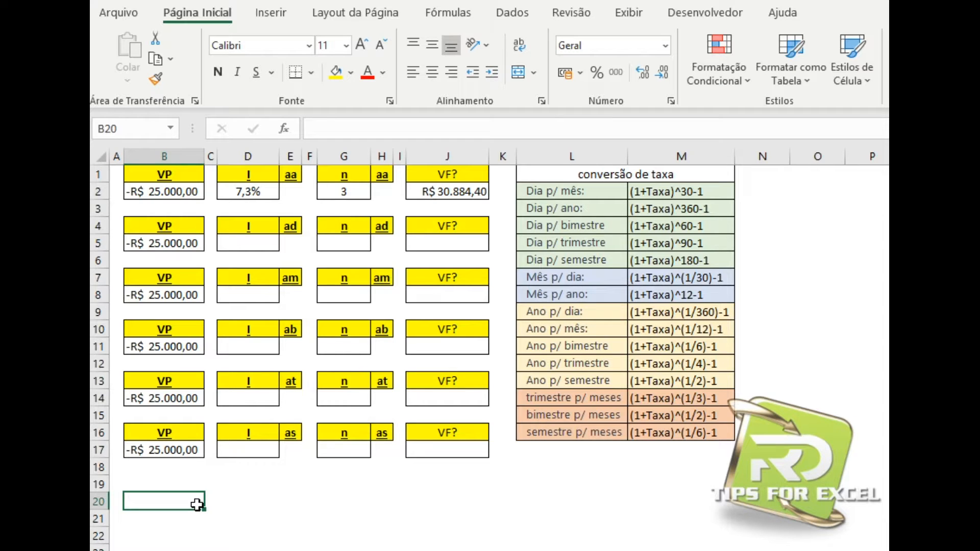
Examine the rate cells for each period in column D and the annual-rate conversion formulas in M9:M13
click(258, 192)
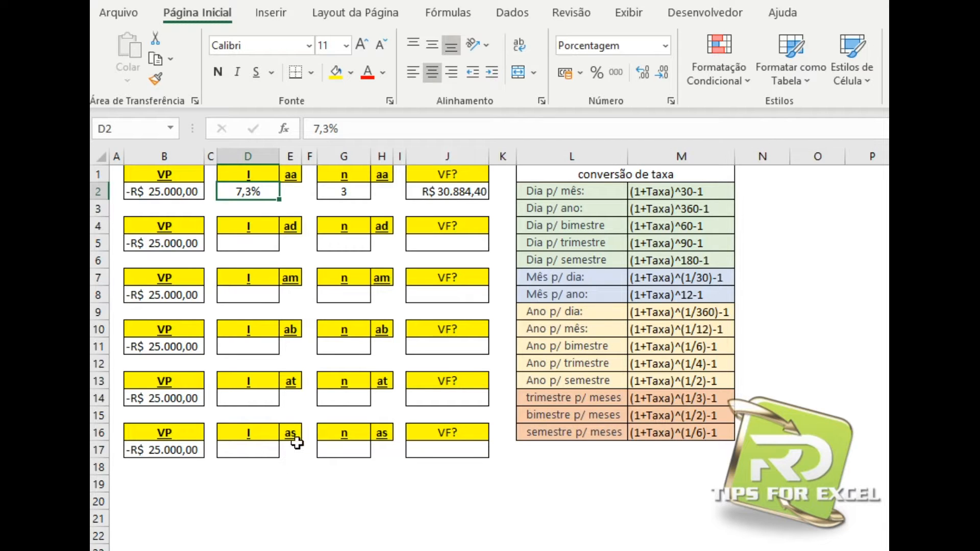
click(272, 239)
click(268, 294)
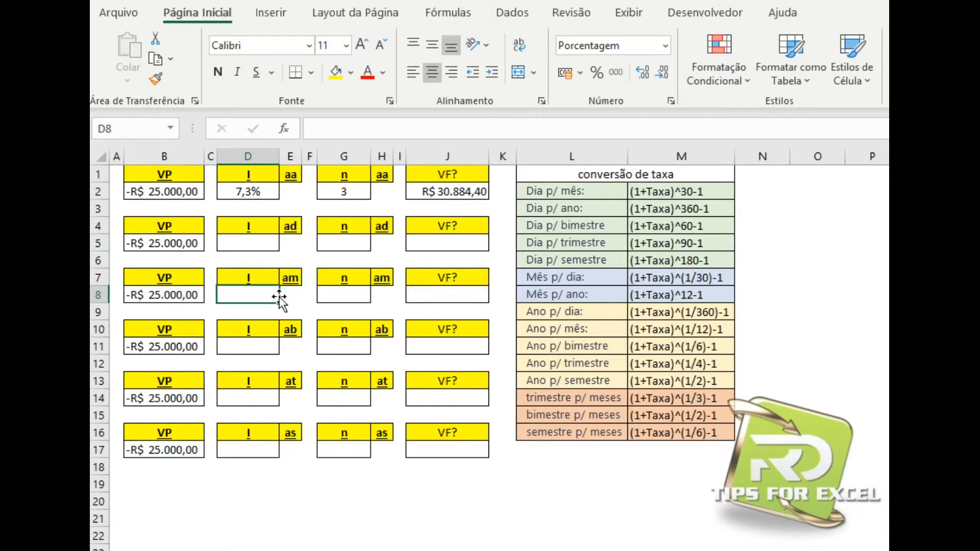
click(251, 350)
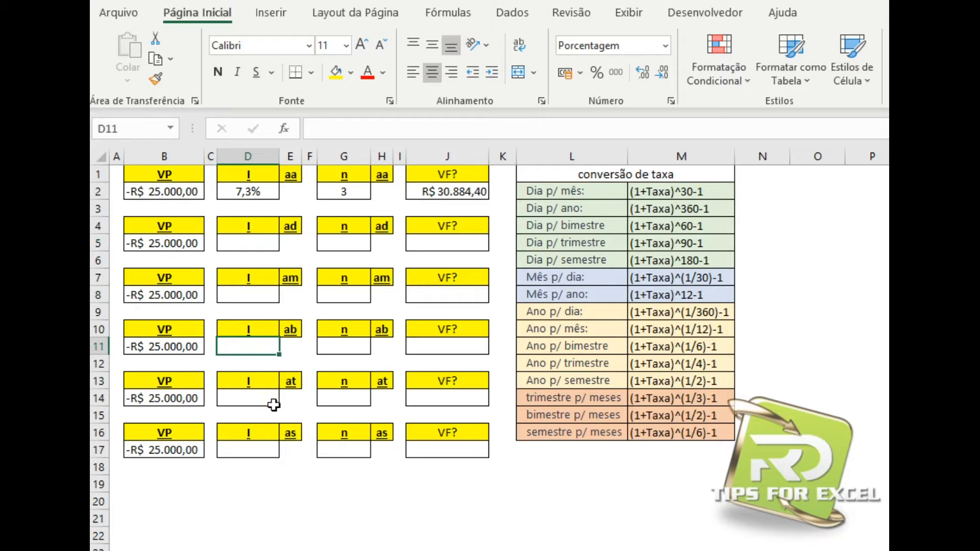
click(258, 401)
click(260, 452)
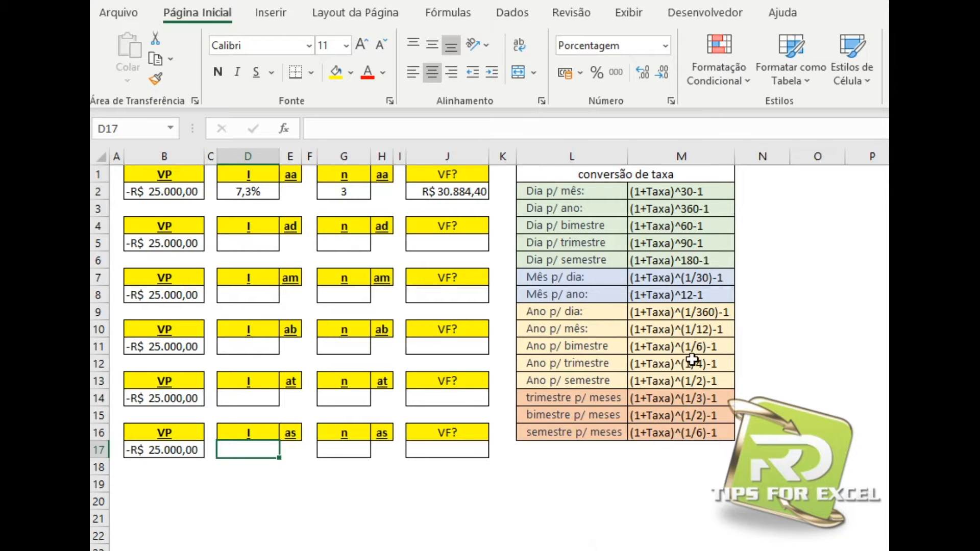
drag(676, 312, 684, 382)
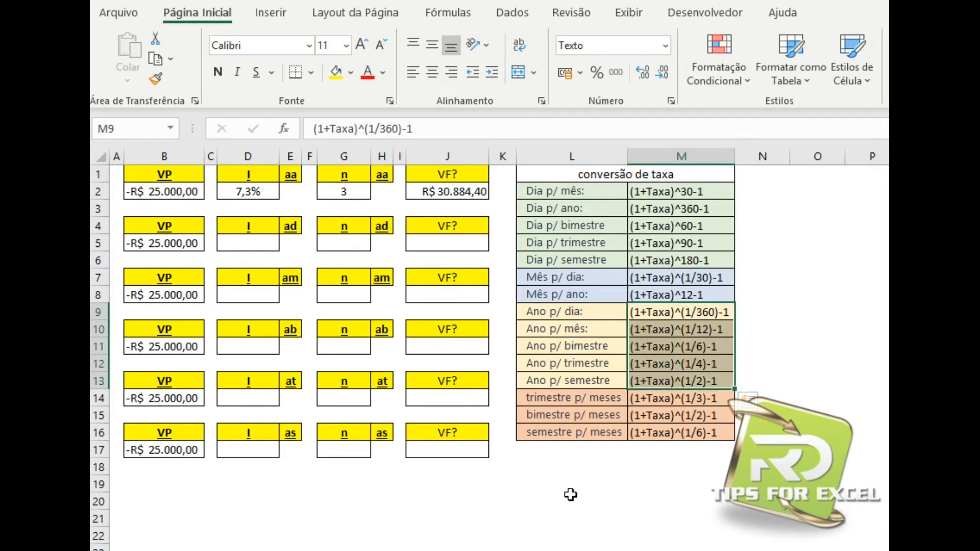
click(553, 500)
click(262, 516)
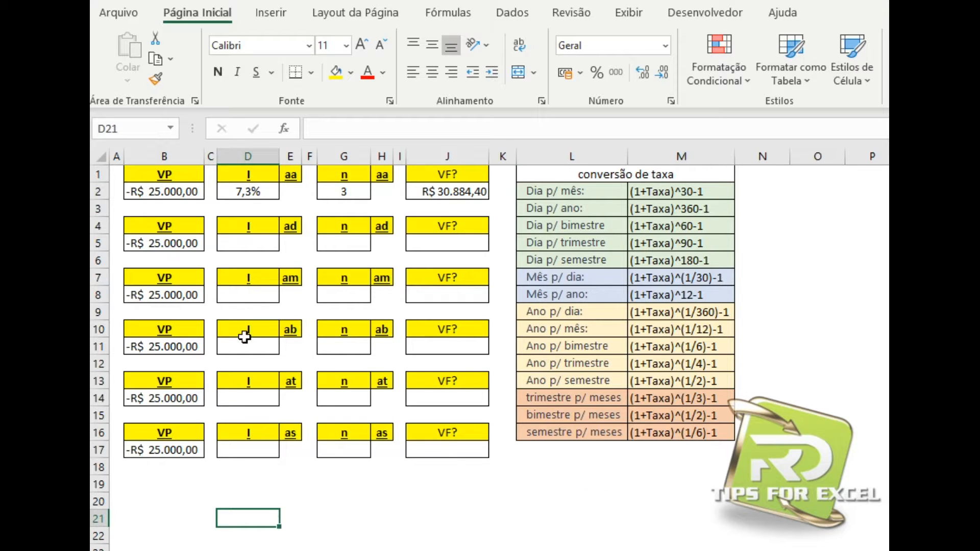
Review the annual example in B1:J2, checking its present value, interest rate and number of years
click(189, 175)
drag(190, 175, 482, 193)
click(317, 516)
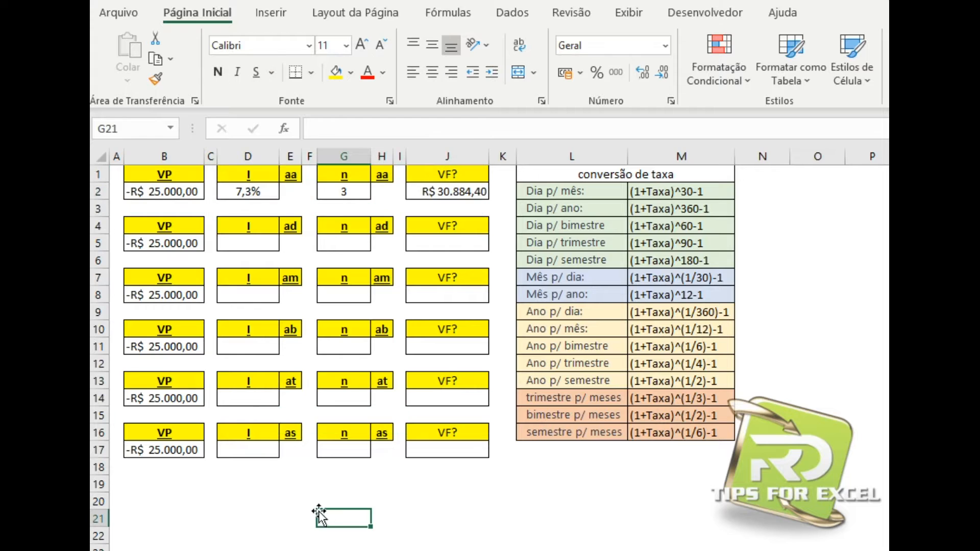
click(142, 189)
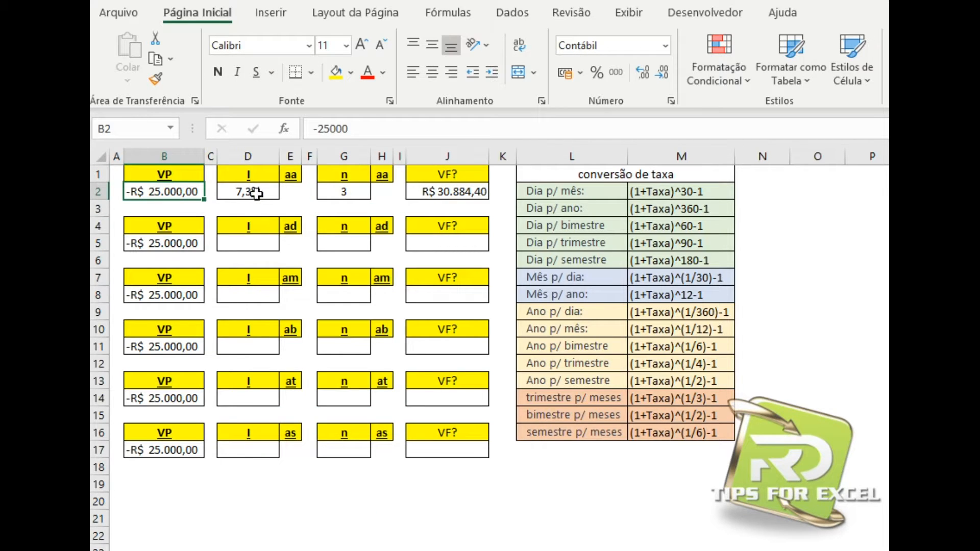
click(258, 197)
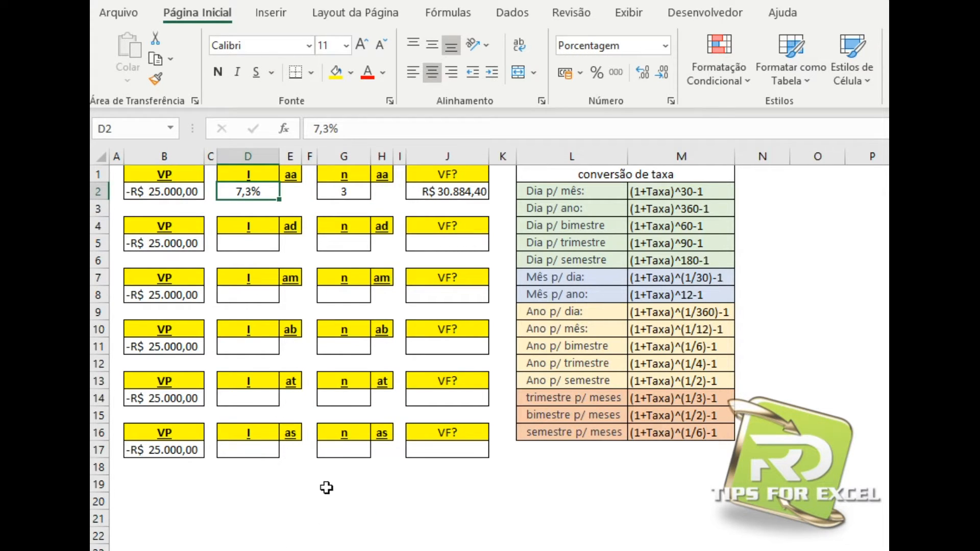
click(345, 194)
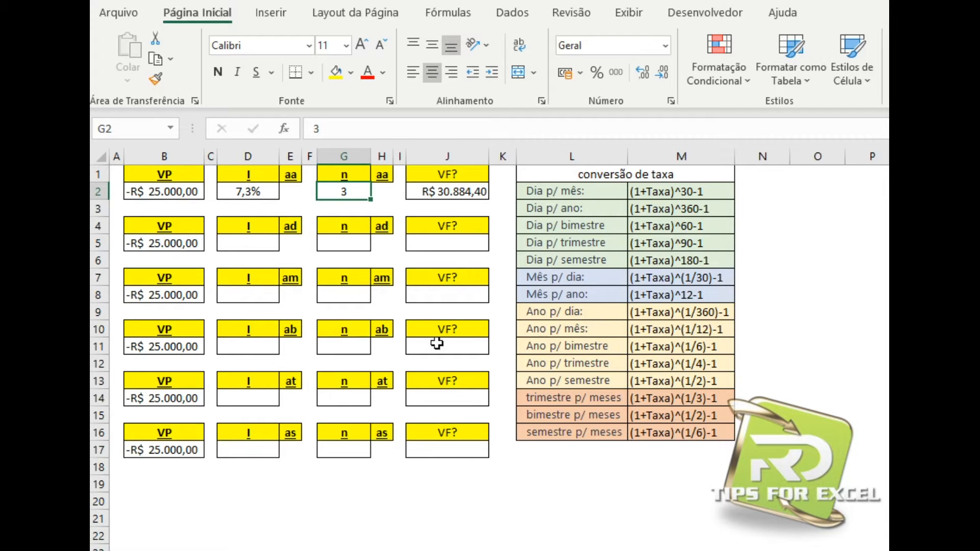
Copy the future value formula from J2 into the VF cells J5, J8, J11, J14 and J17
click(455, 191)
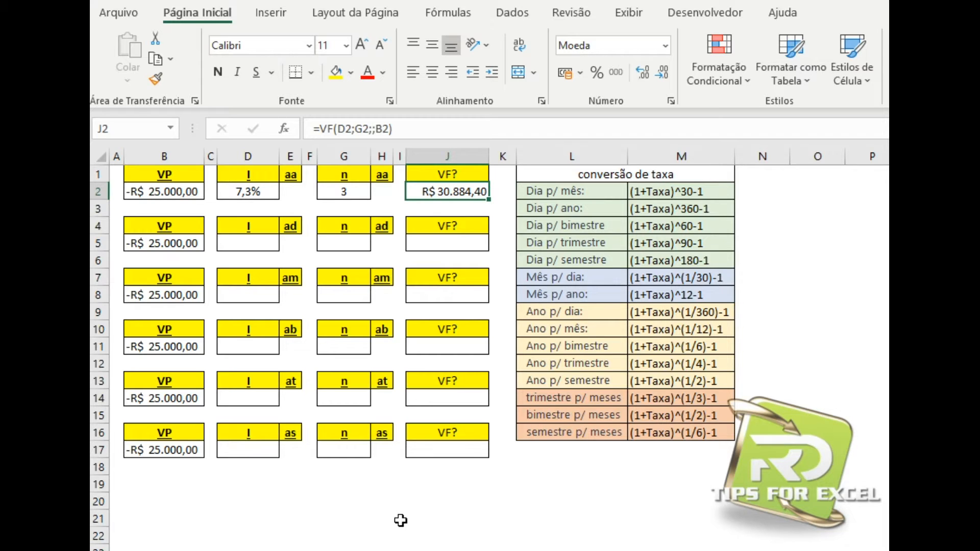
key(ctrl+c)
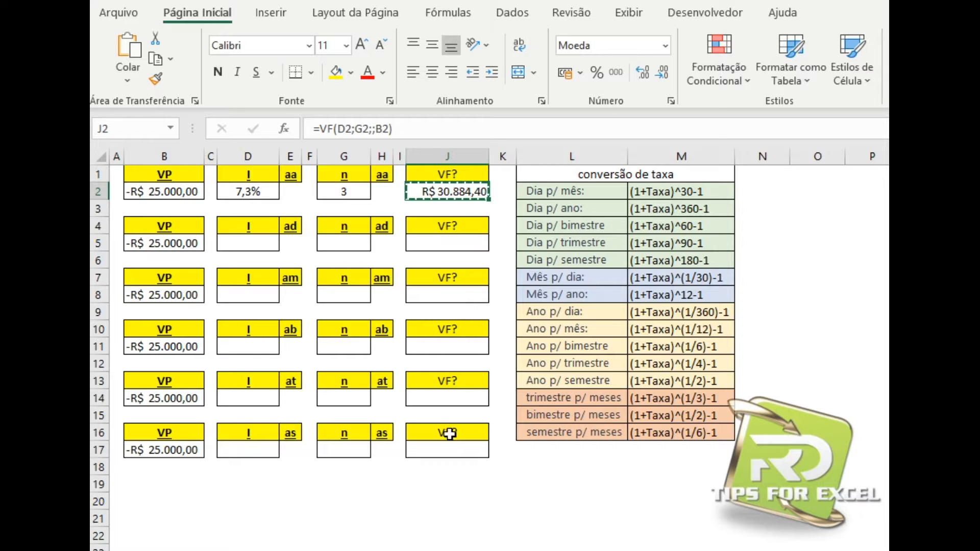
click(478, 247)
key(ctrl+v)
click(460, 297)
key(ctrl+v)
click(456, 345)
key(ctrl+v)
click(457, 397)
key(ctrl+v)
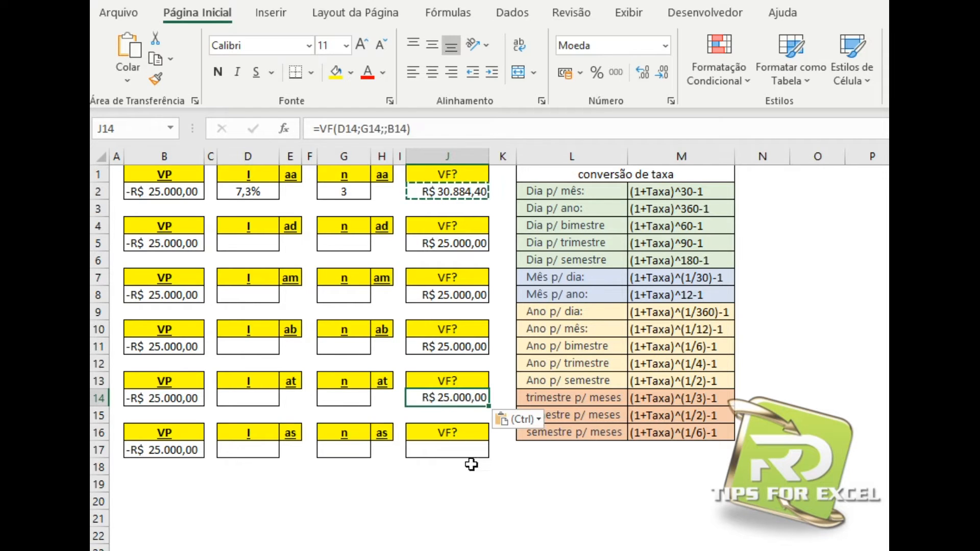
click(462, 449)
key(ctrl+v)
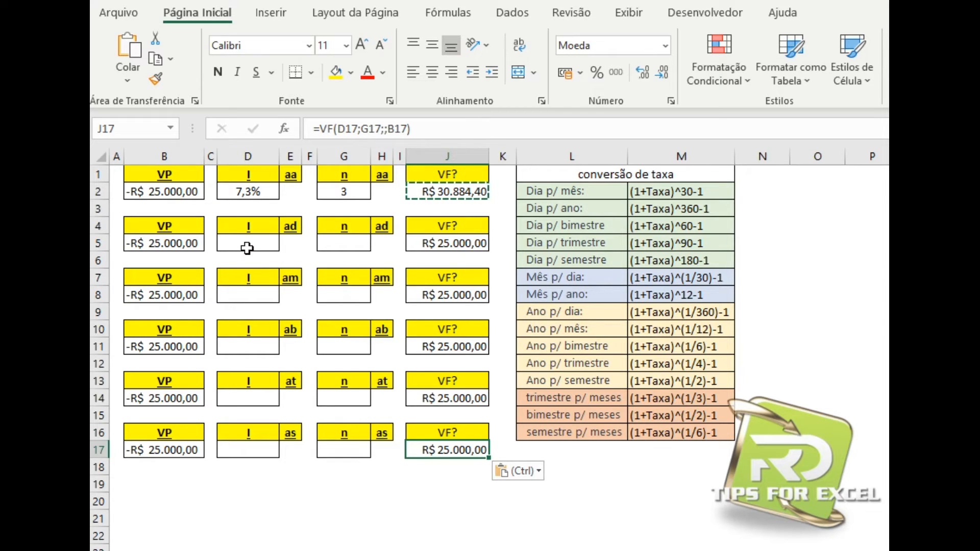
Calculate the term in days in G5 with the formula =G2*360
click(347, 240)
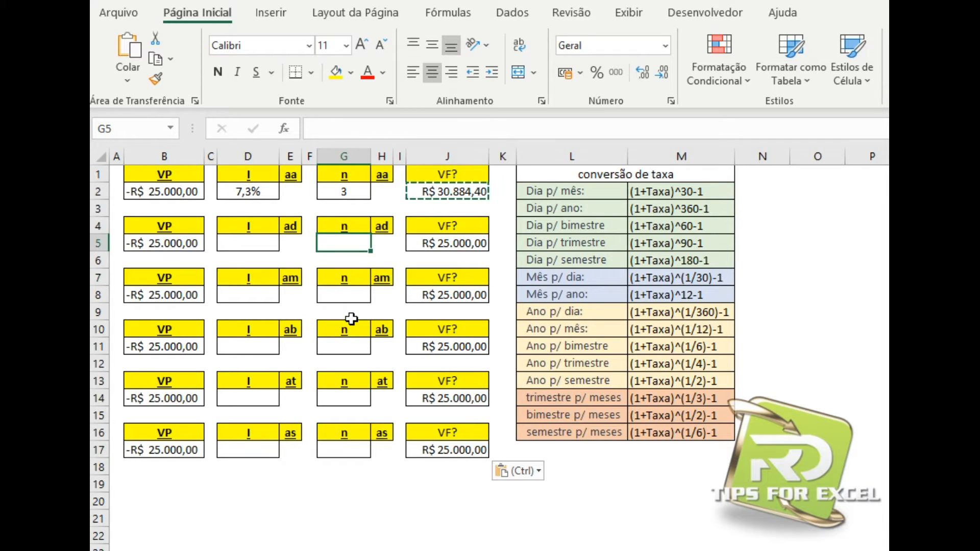
text(=)
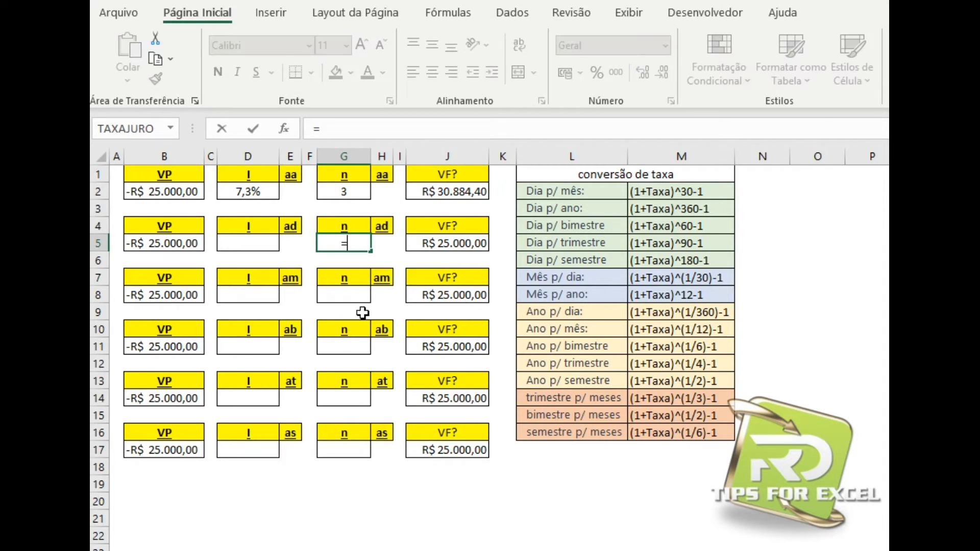
click(347, 192)
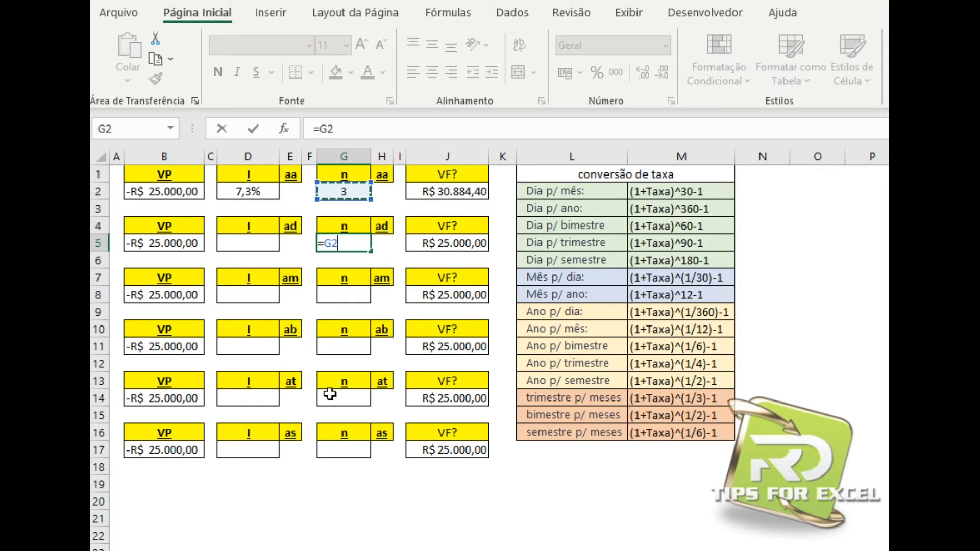
text(*360)
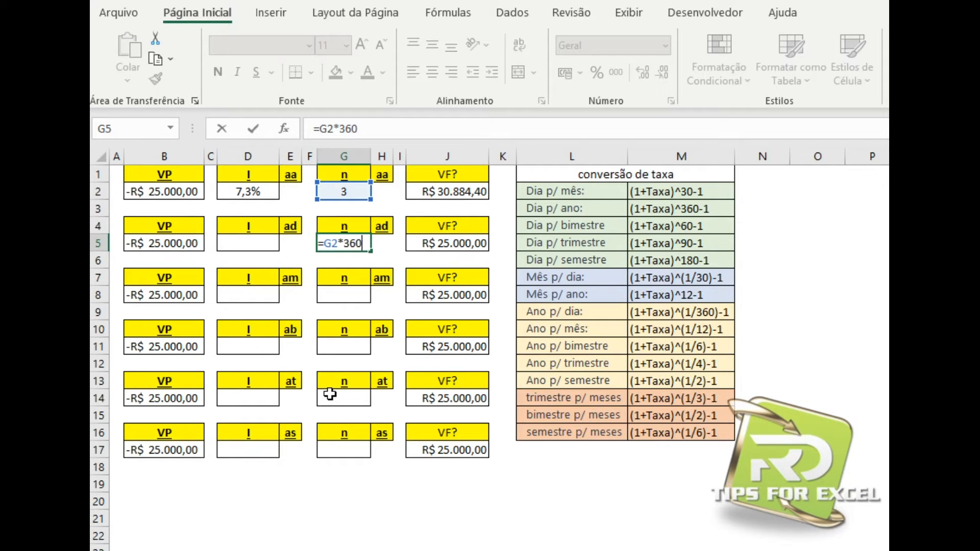
key(Return)
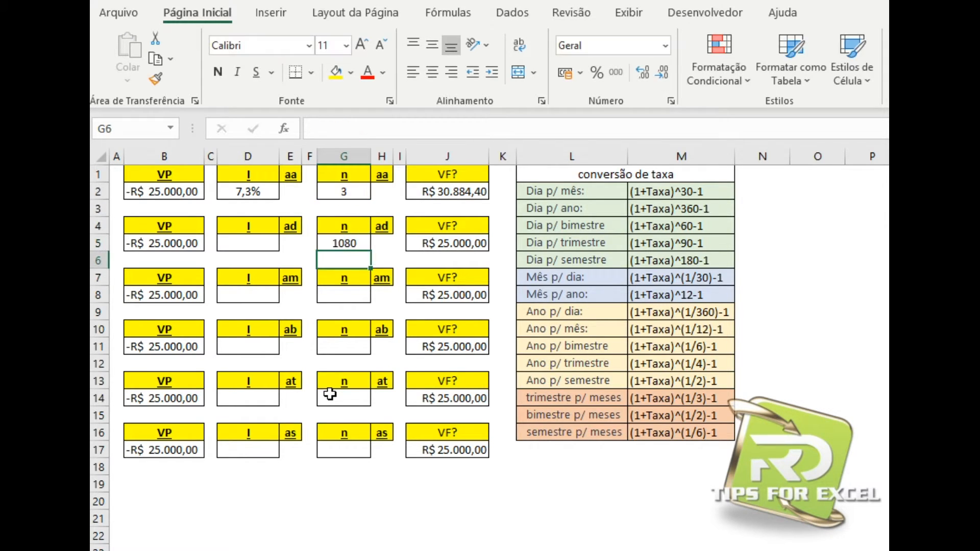
click(342, 243)
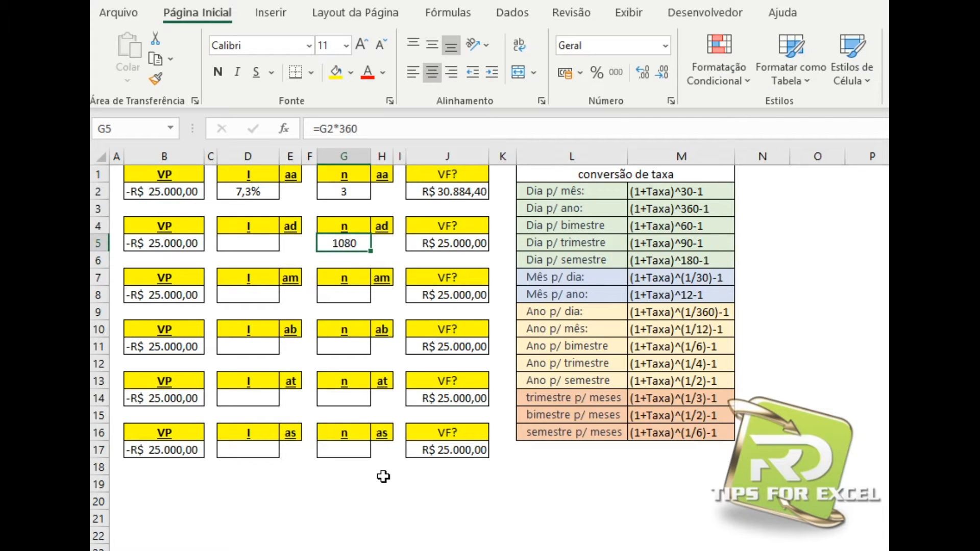
Calculate the term in months in G8 with the formula =G2*12
click(355, 299)
text(=)
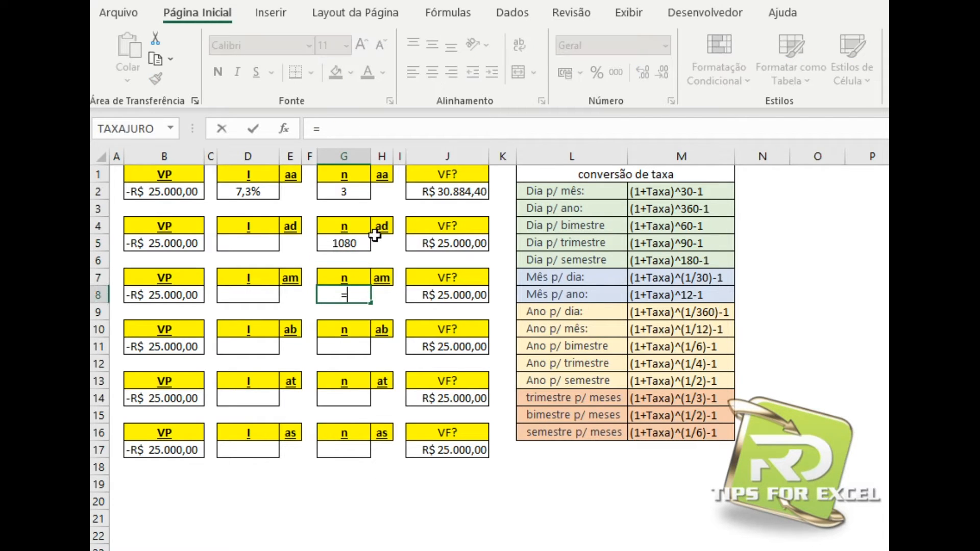
click(352, 192)
text(*12)
key(ctrl+Return)
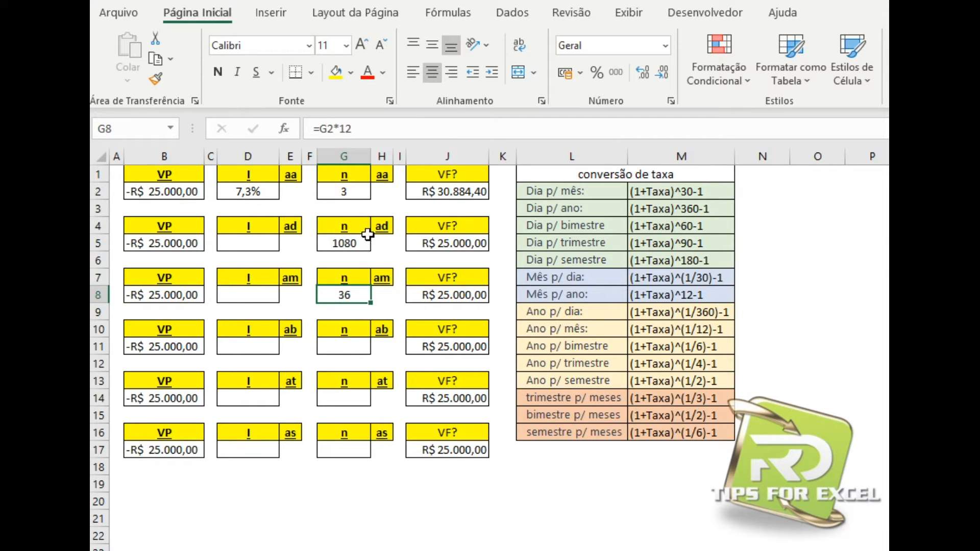
Calculate the term in two-month periods in G11 with the formula =G2*6
click(343, 193)
click(360, 347)
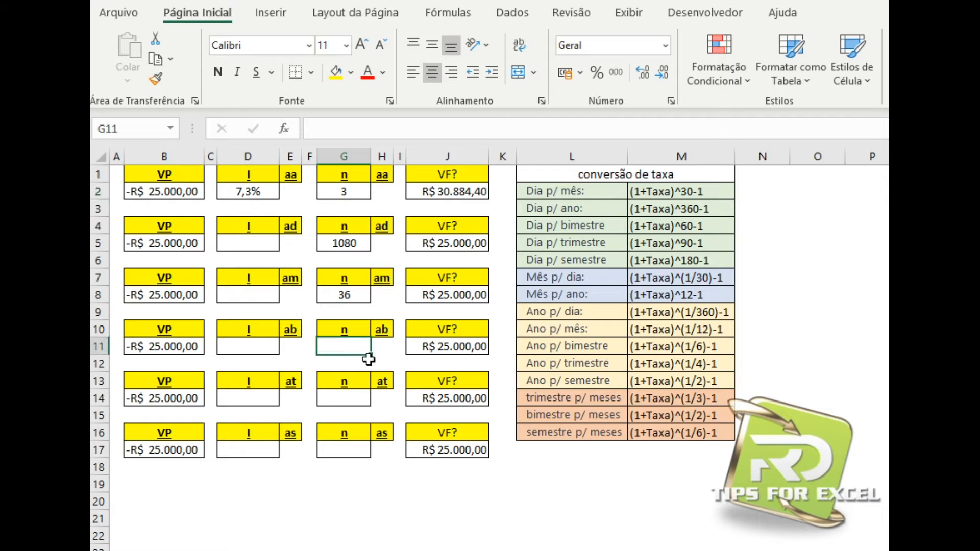
text(=)
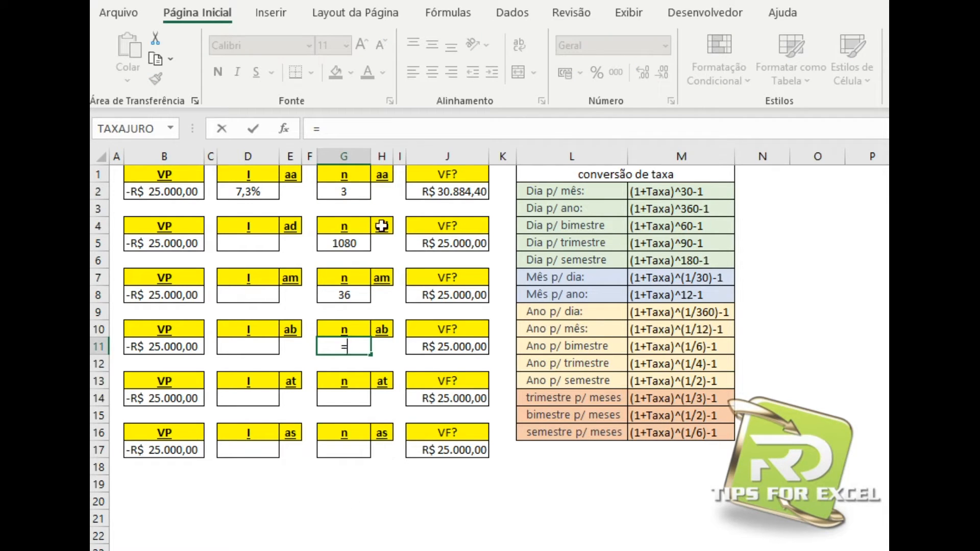
click(352, 193)
text(*)
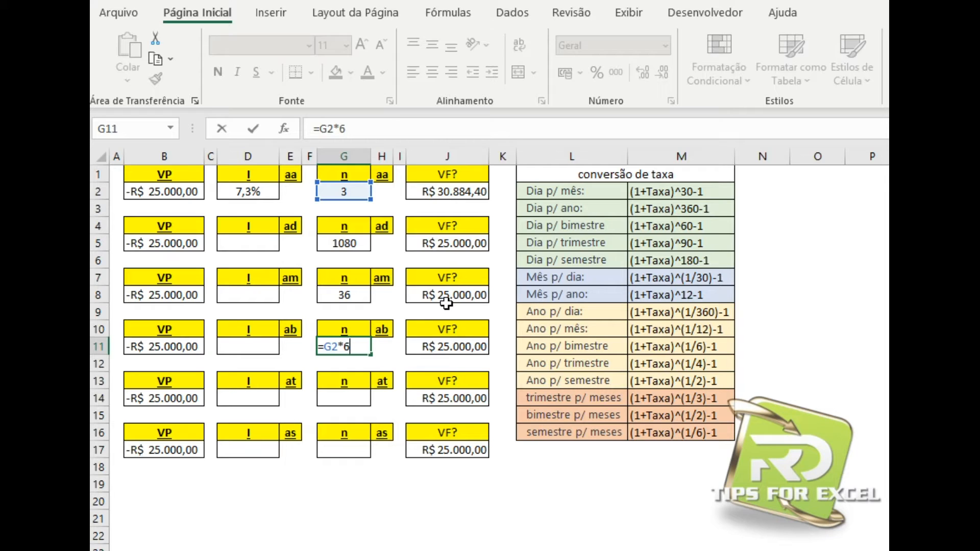
key(Return)
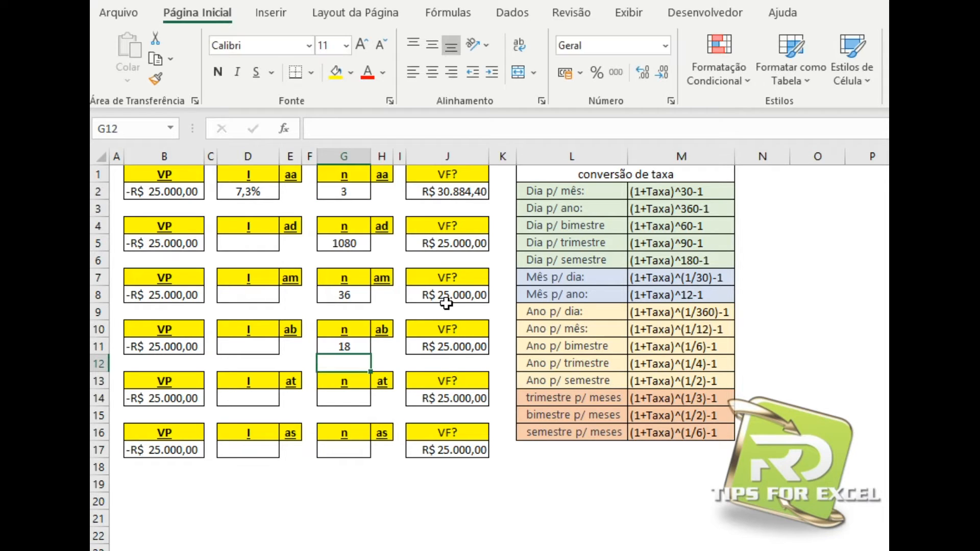
Calculate the term in quarters in G14 with the formula =G2*4
click(352, 397)
text(=)
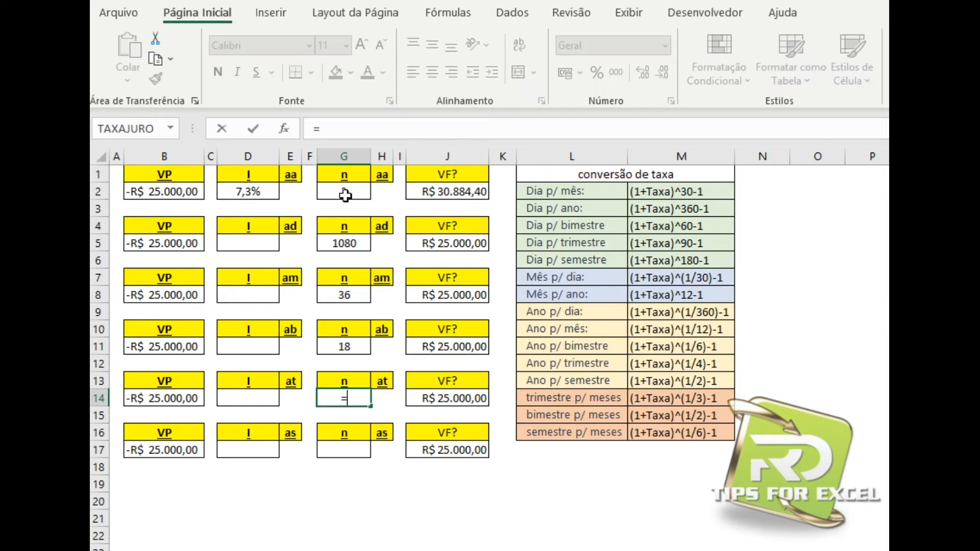
click(345, 193)
text(*)
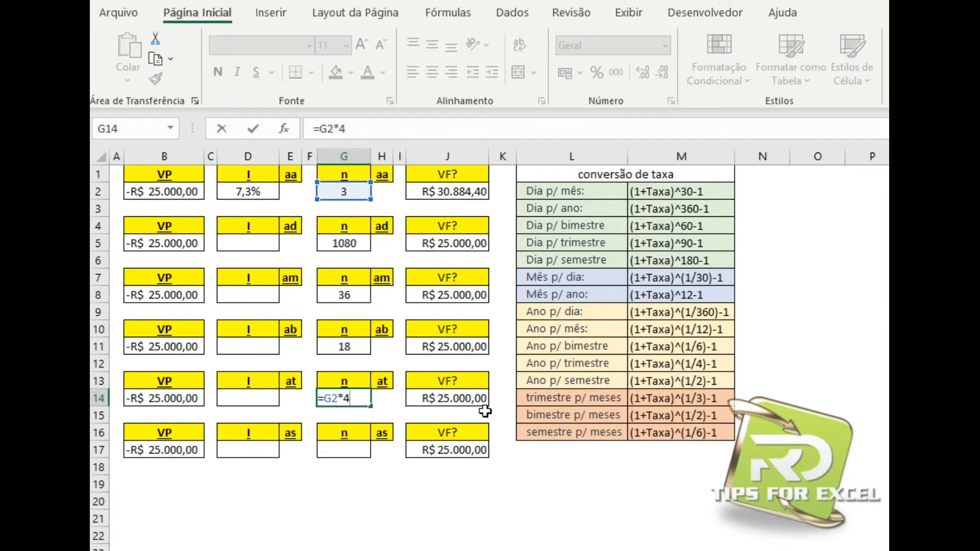
key(Return)
Calculate the term in semesters in G17 with the formula =G2*2
click(347, 450)
text(=)
click(343, 191)
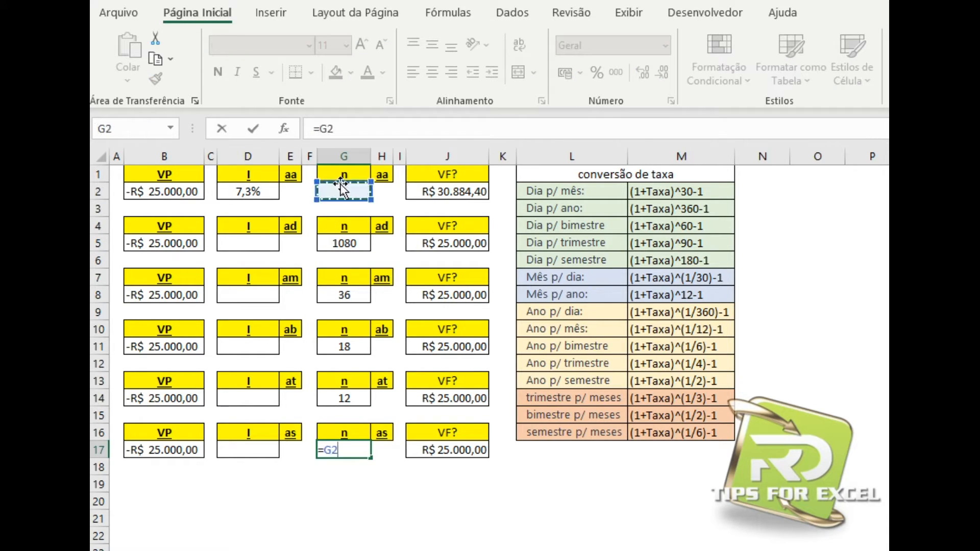
text(*)
key(Return)
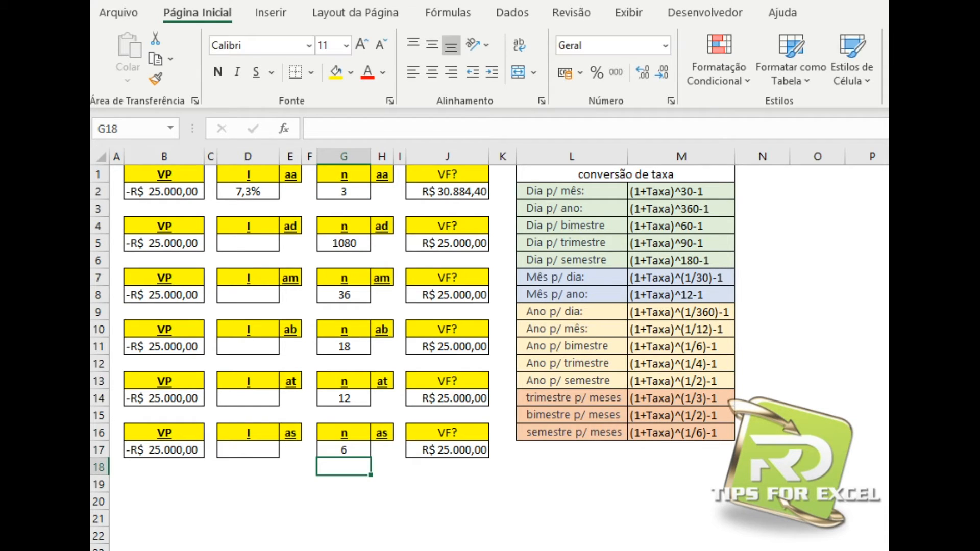
Calculate the daily rate in D5 with the formula =(1+D2)^(1/360)-1 and display it with three decimal places
click(250, 242)
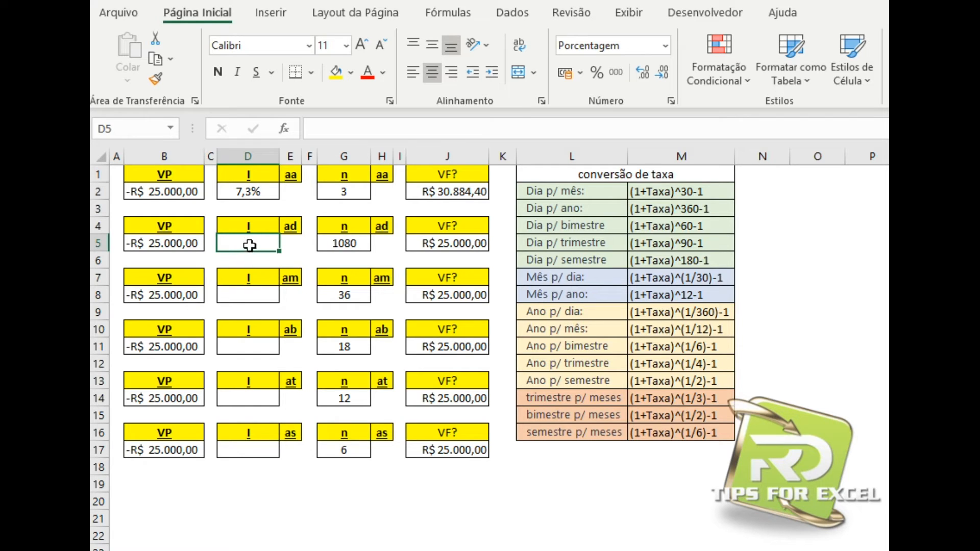
click(288, 175)
click(290, 226)
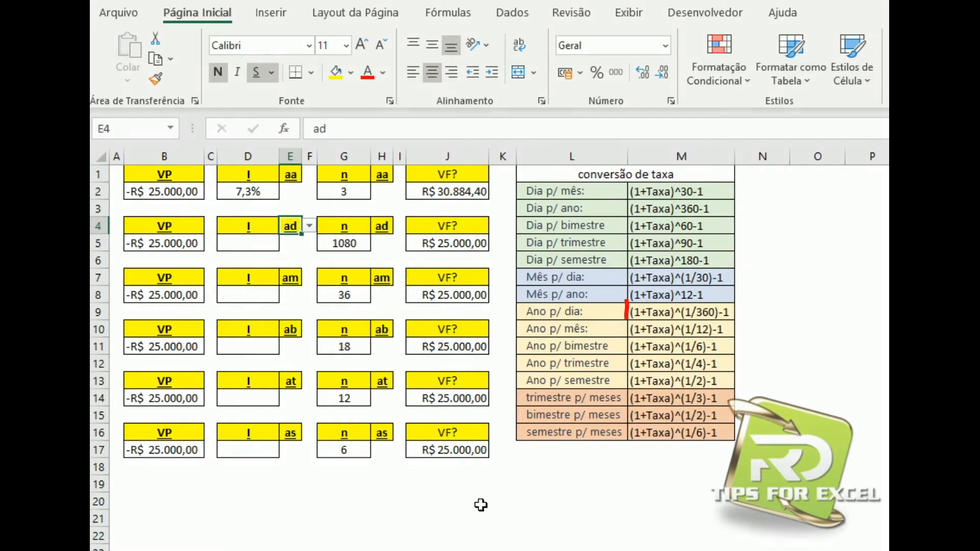
click(569, 312)
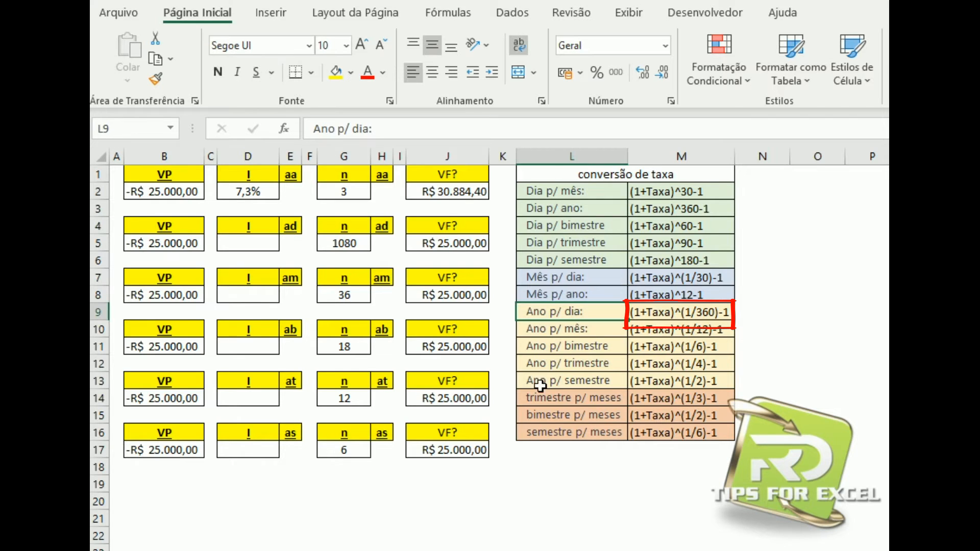
click(242, 243)
text(=(1+)
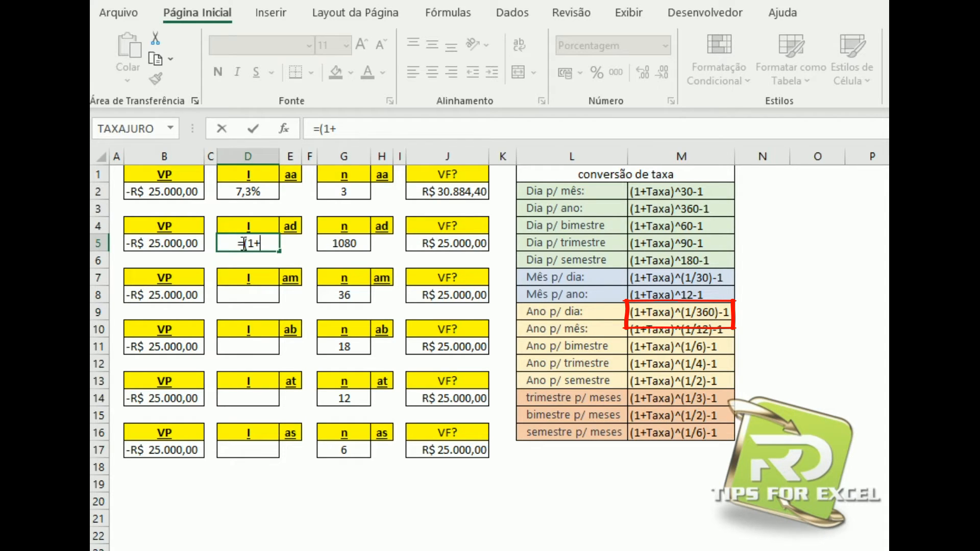
click(256, 193)
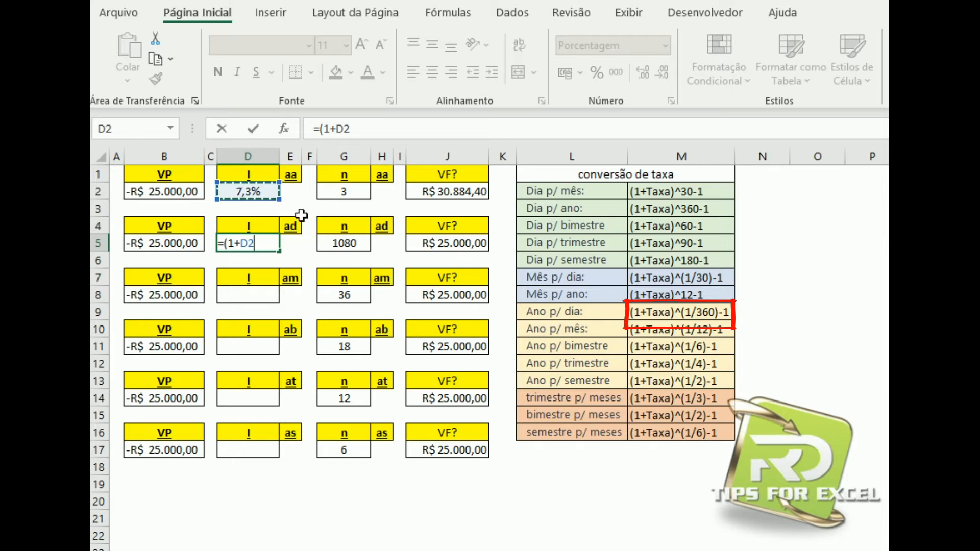
text())
text(^^)
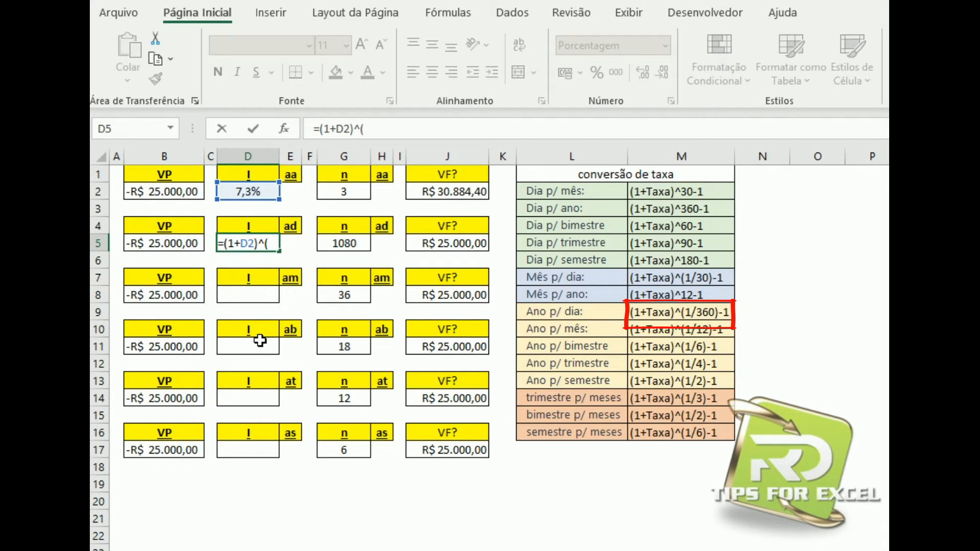
text(1/360)-1)
key(Return)
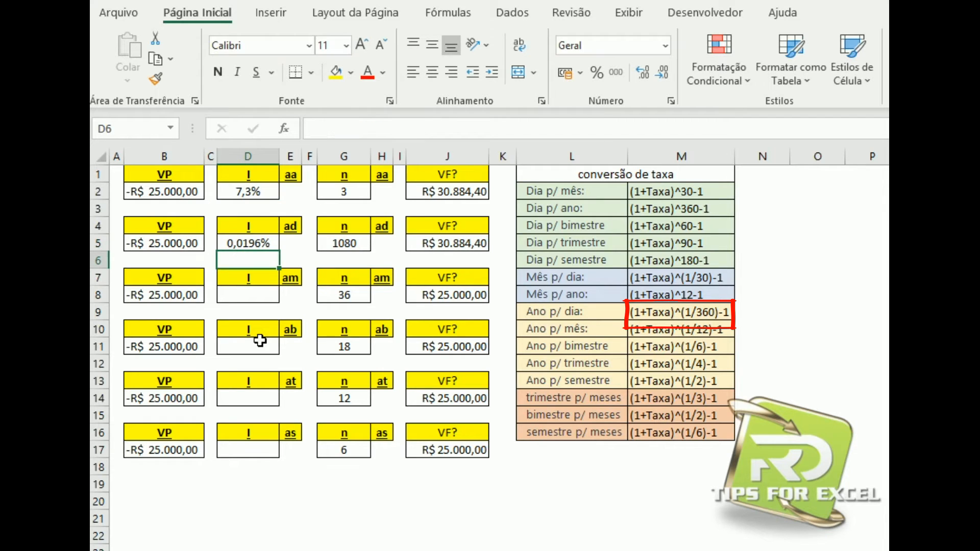
click(251, 244)
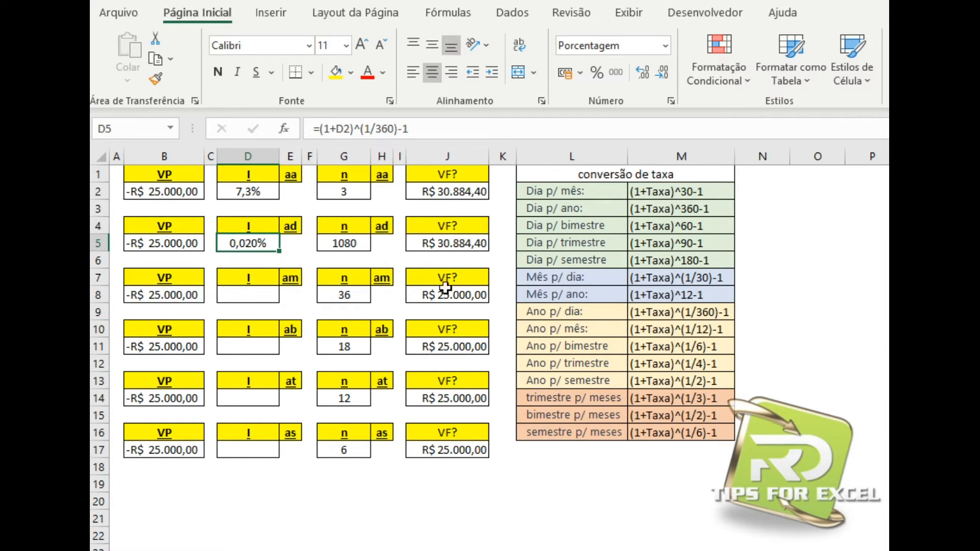
Compare the annual and daily rates in D2 and D5 and their future values in J2 and J5
click(456, 240)
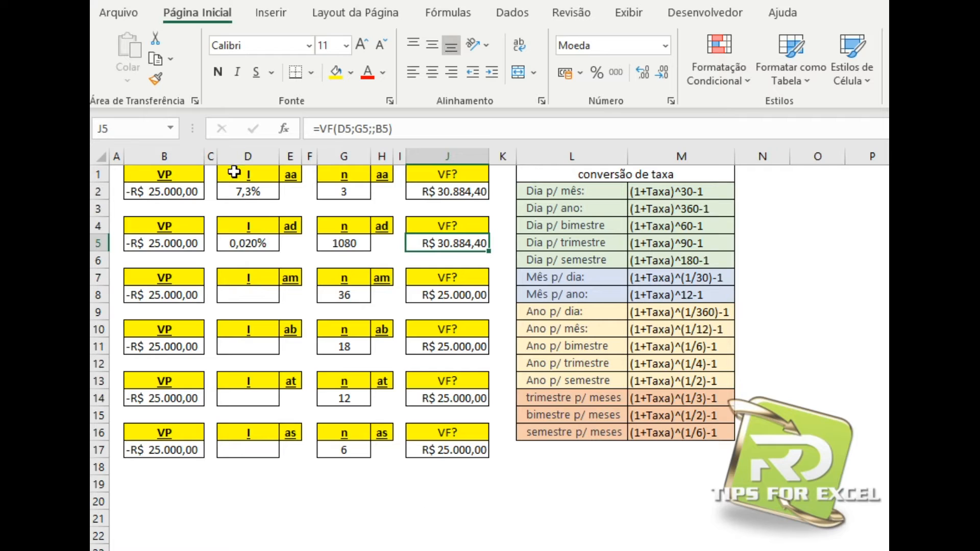
click(244, 190)
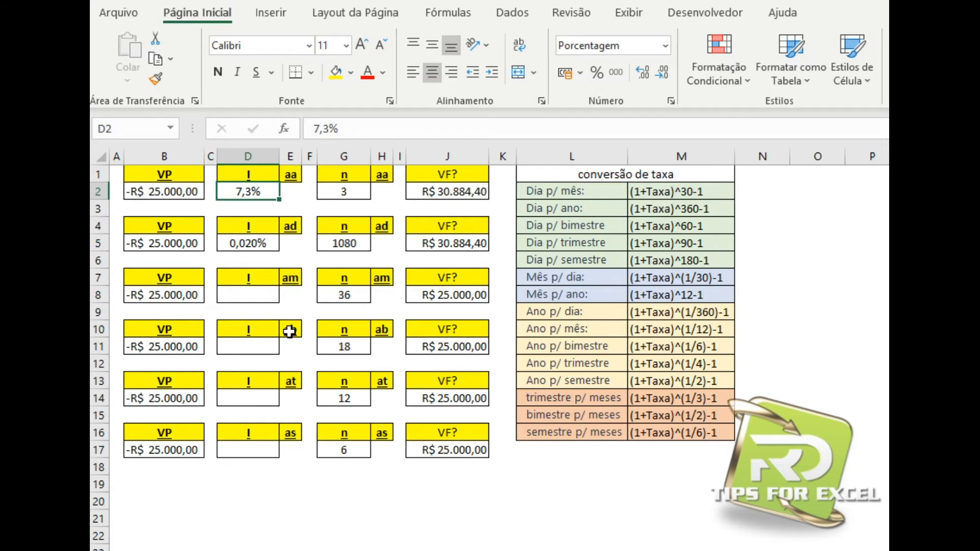
click(219, 239)
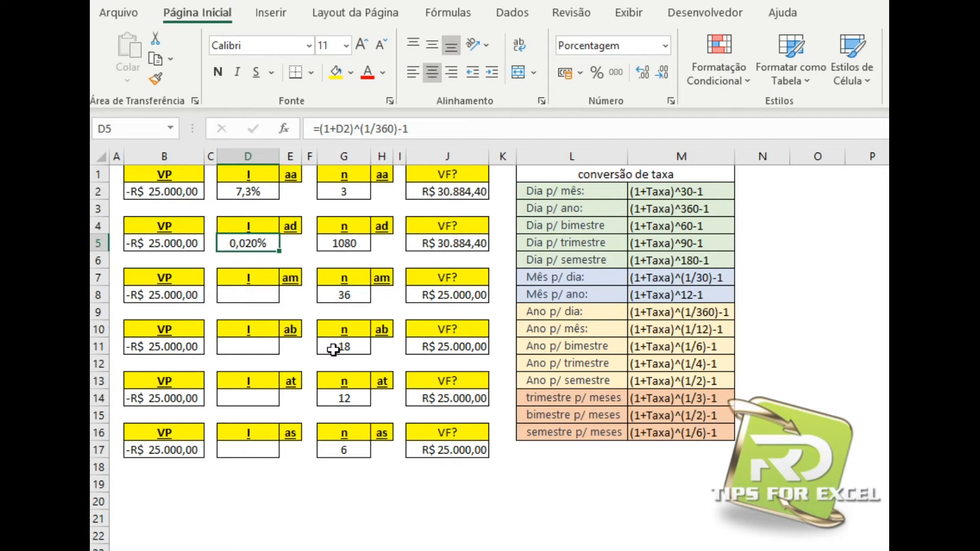
click(439, 245)
click(451, 192)
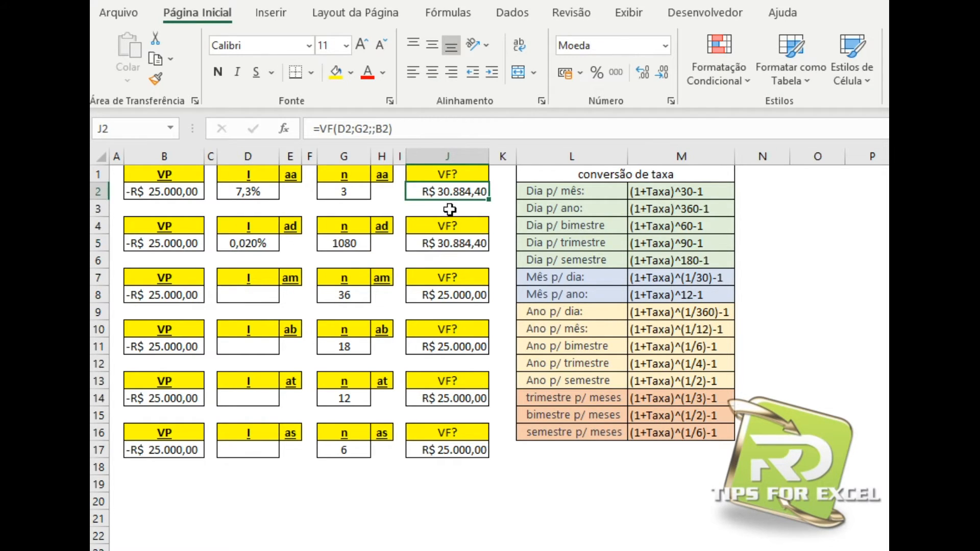
click(437, 240)
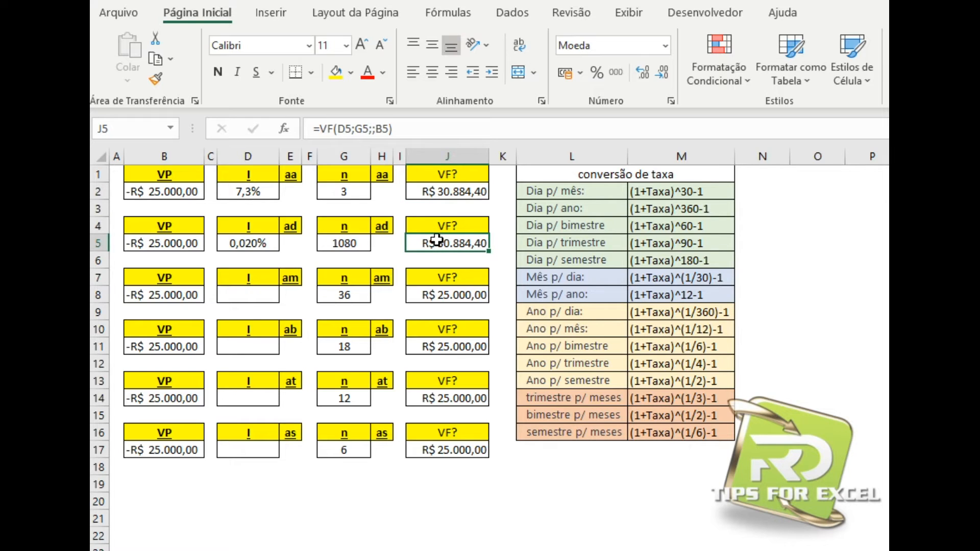
Calculate the monthly rate in D8 with the formula =(1+D2)^(1/12)-1 and check the future value in J8
click(248, 292)
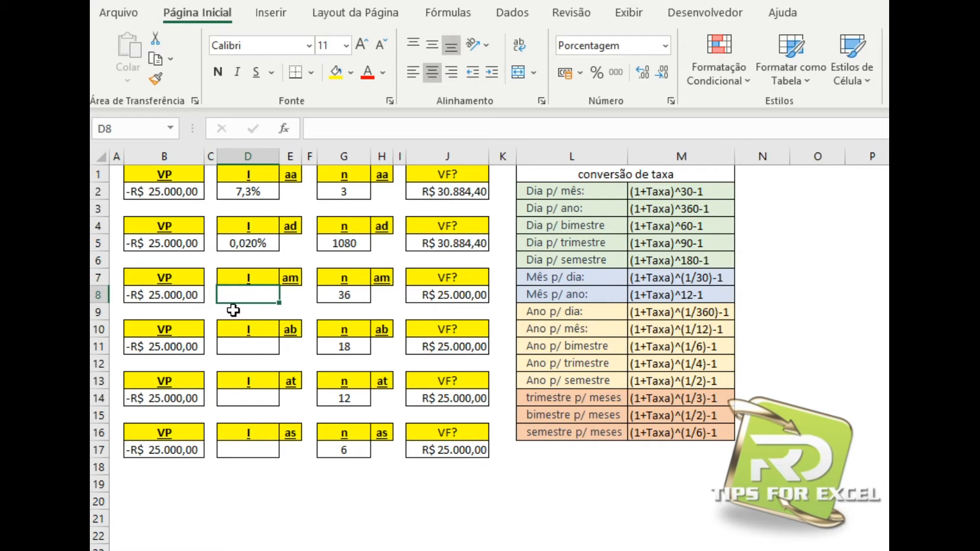
click(290, 174)
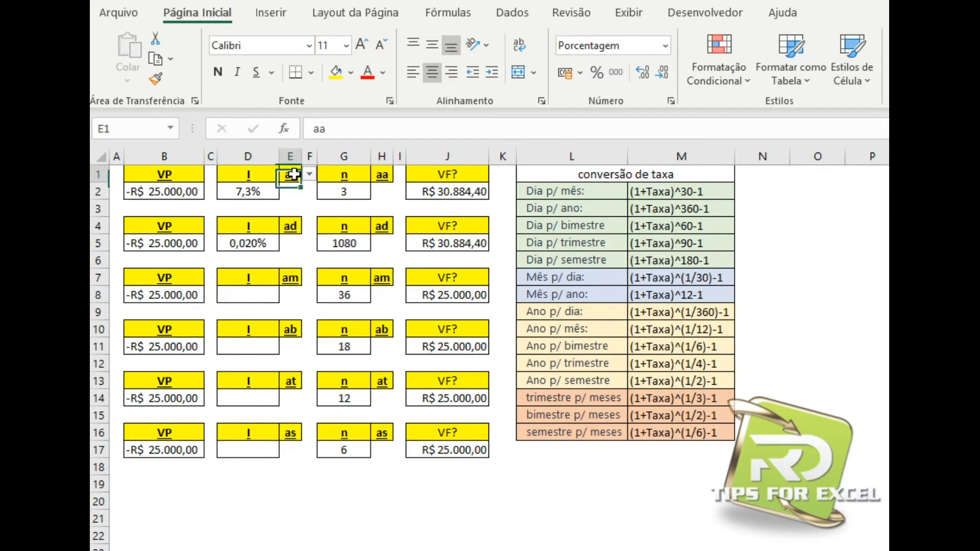
click(293, 280)
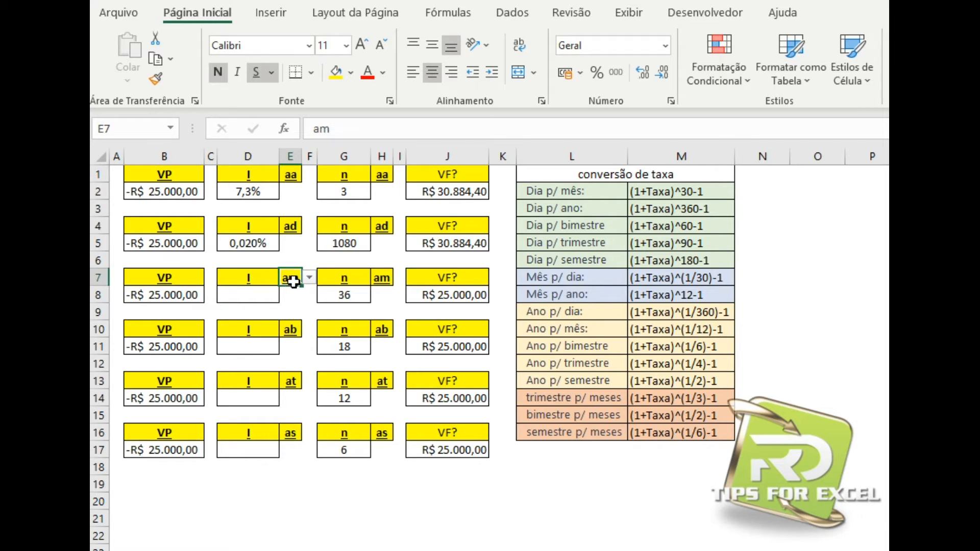
click(259, 293)
text(=)
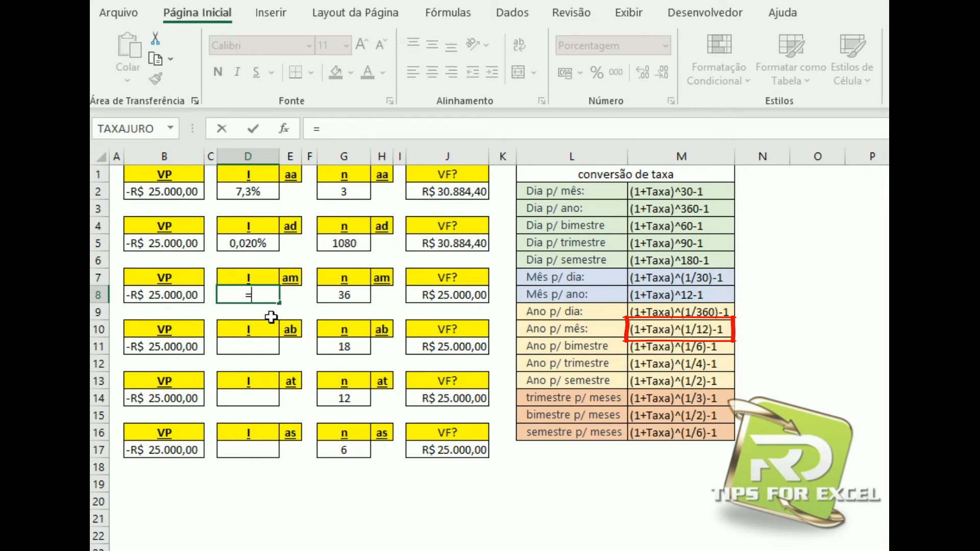
text((1+)
click(250, 191)
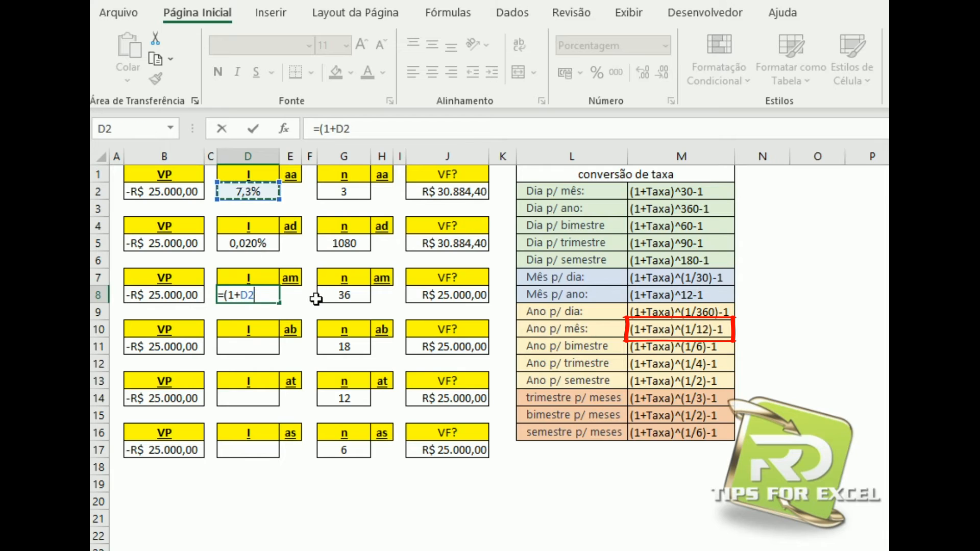
text())
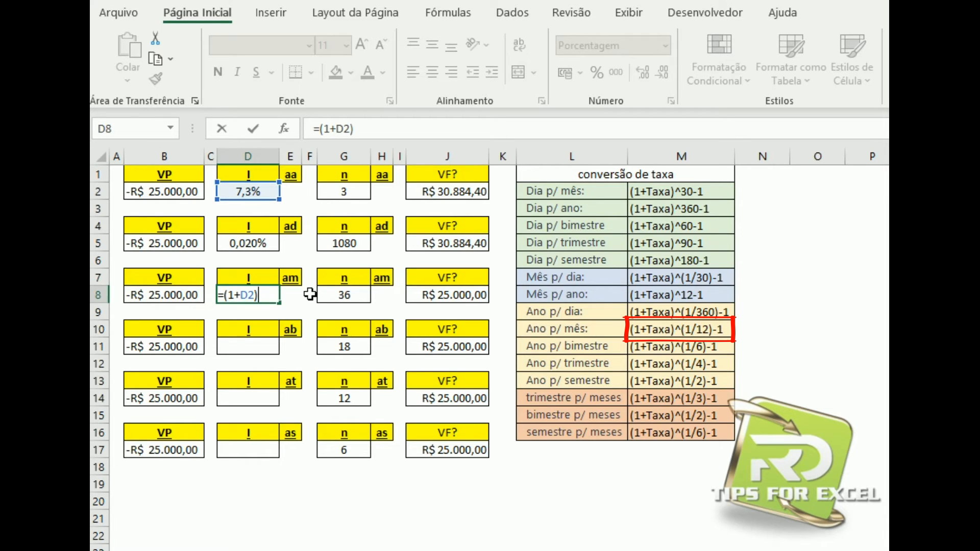
text(^(1/)
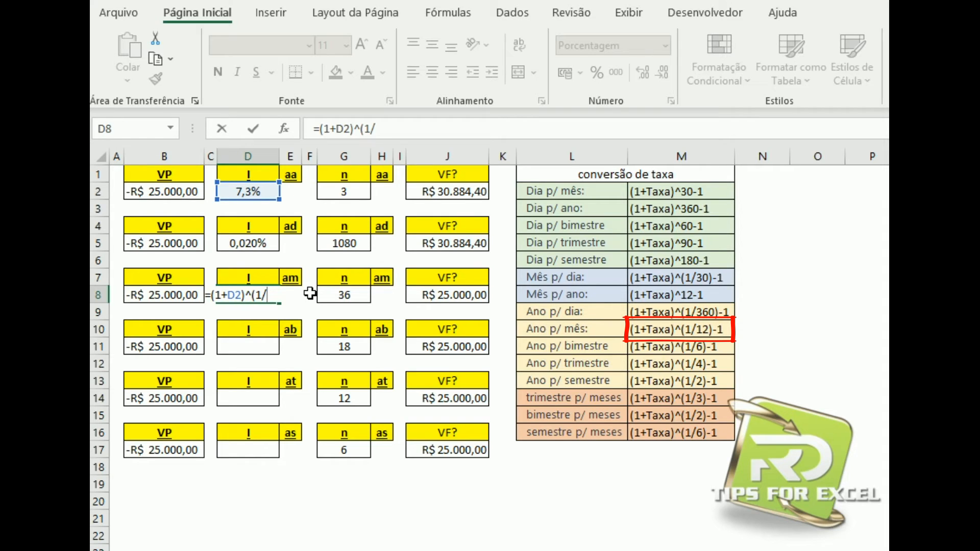
text(12)-1)
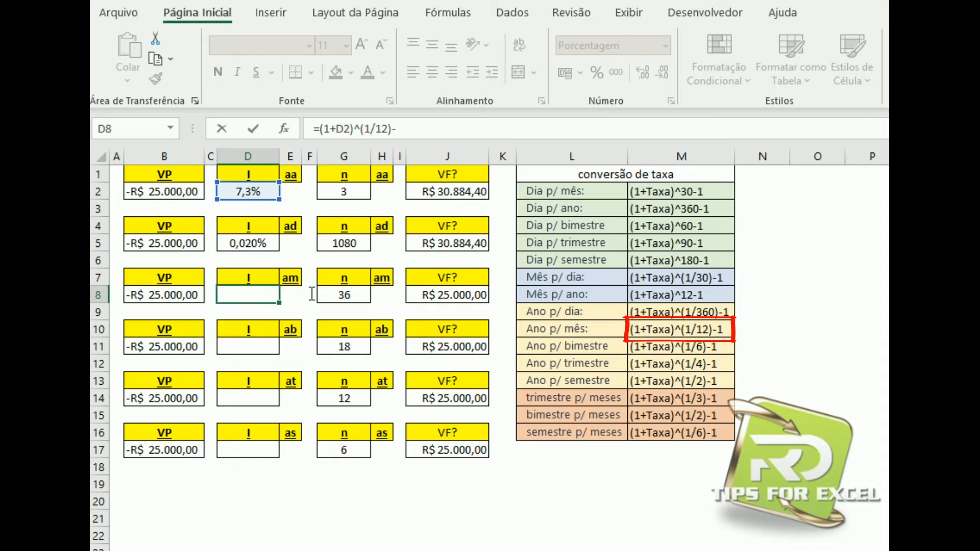
key(Return)
key(Up)
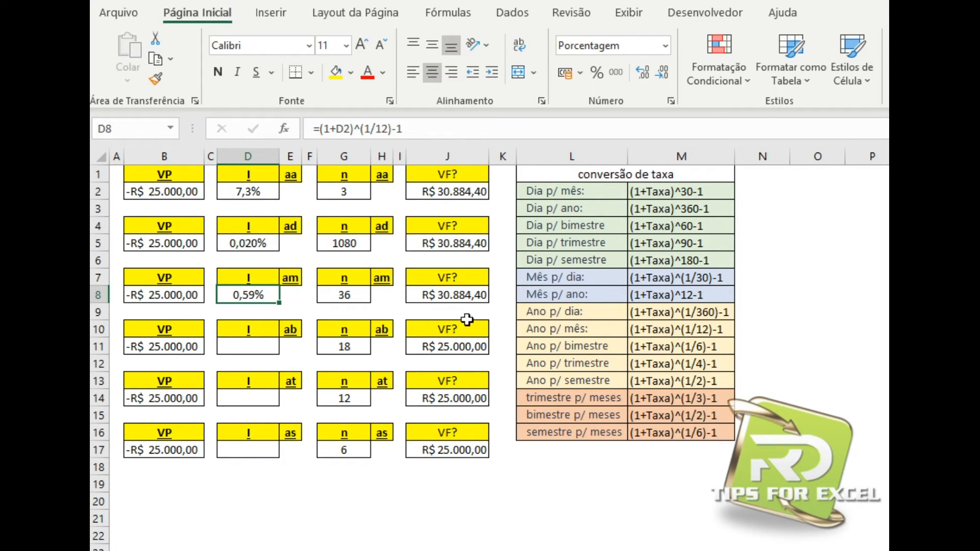
click(465, 297)
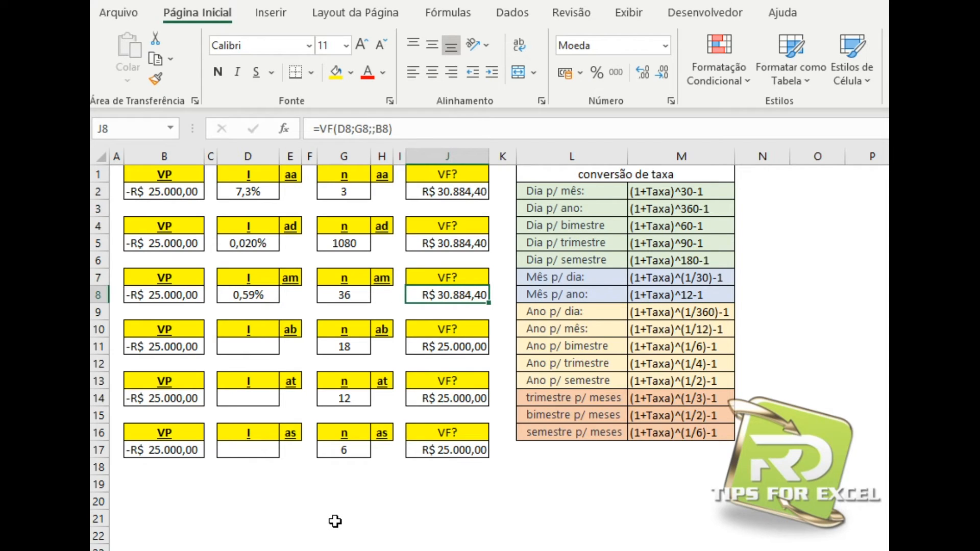
Calculate the two-month rate in D11 with the formula =(1+D2)^(1/6)-1 and check the future value in J11
click(258, 348)
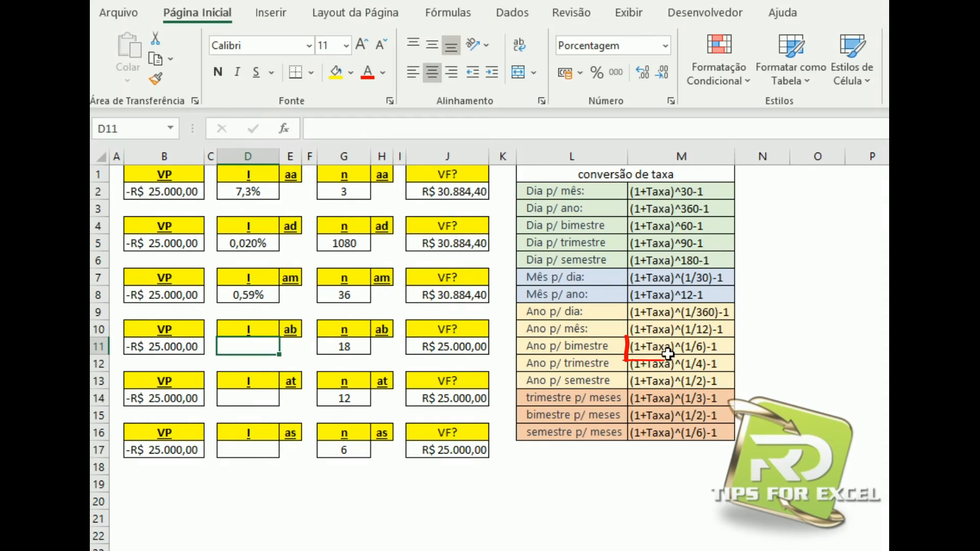
text(=(1+)
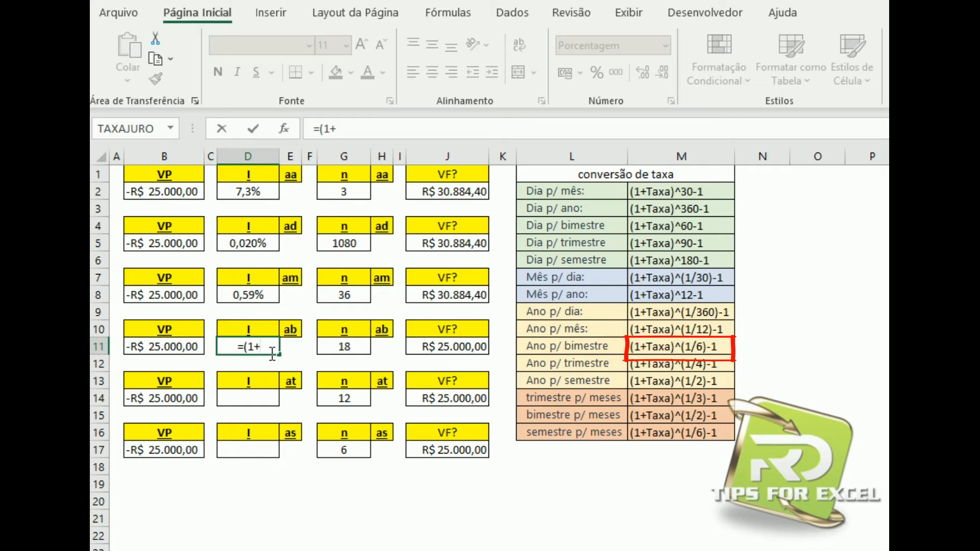
click(263, 190)
text()^)
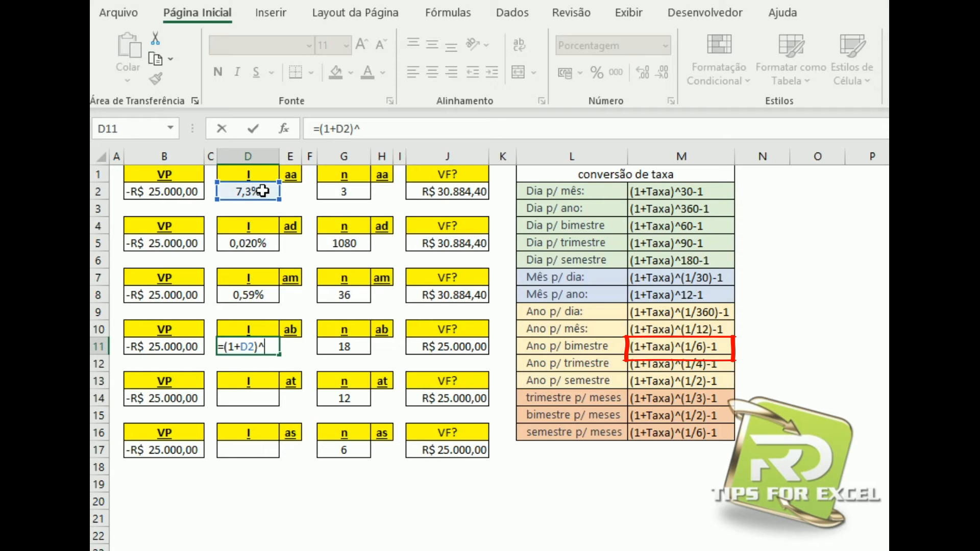
text((1/6)-1)
key(Return)
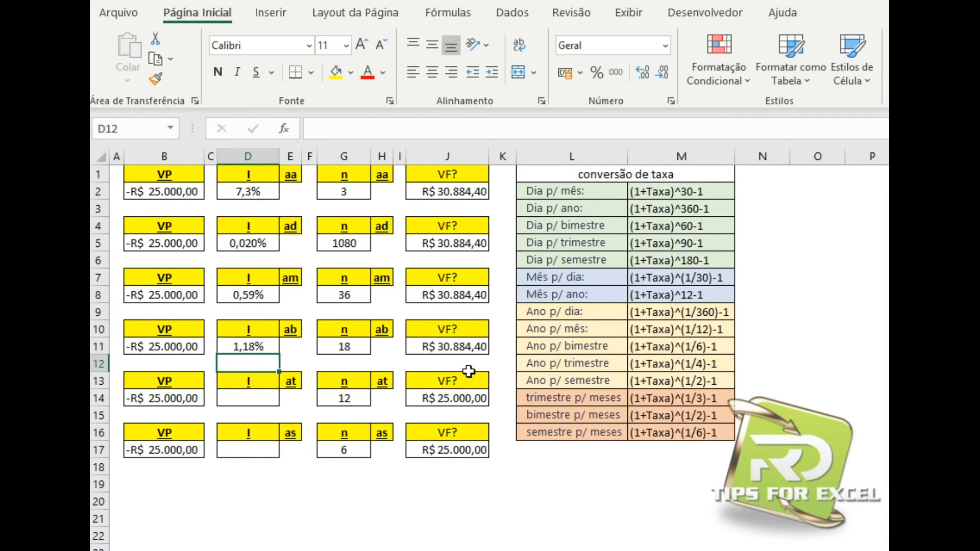
click(457, 346)
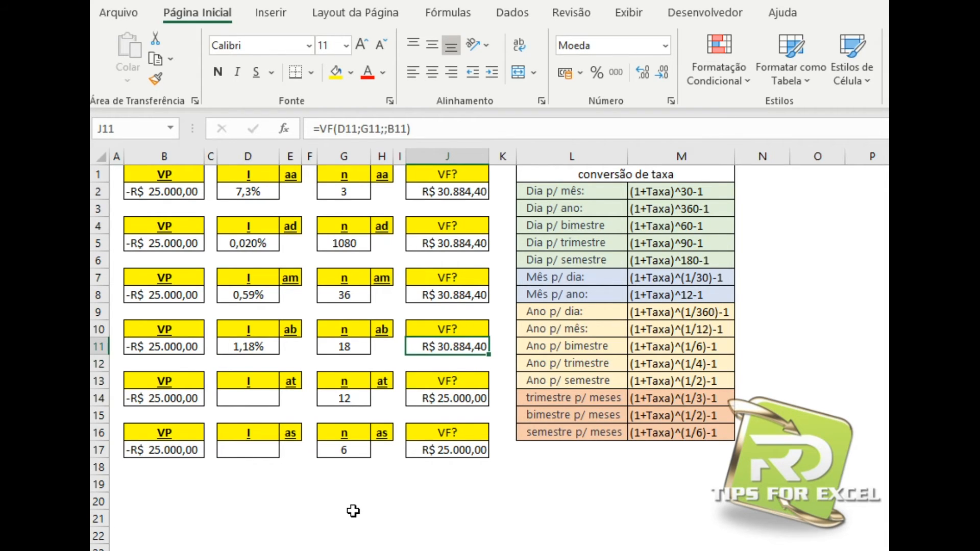
Calculate the quarterly rate in D14 from the annual rate with the formula =(1+D2)^(1/4)-1
click(254, 398)
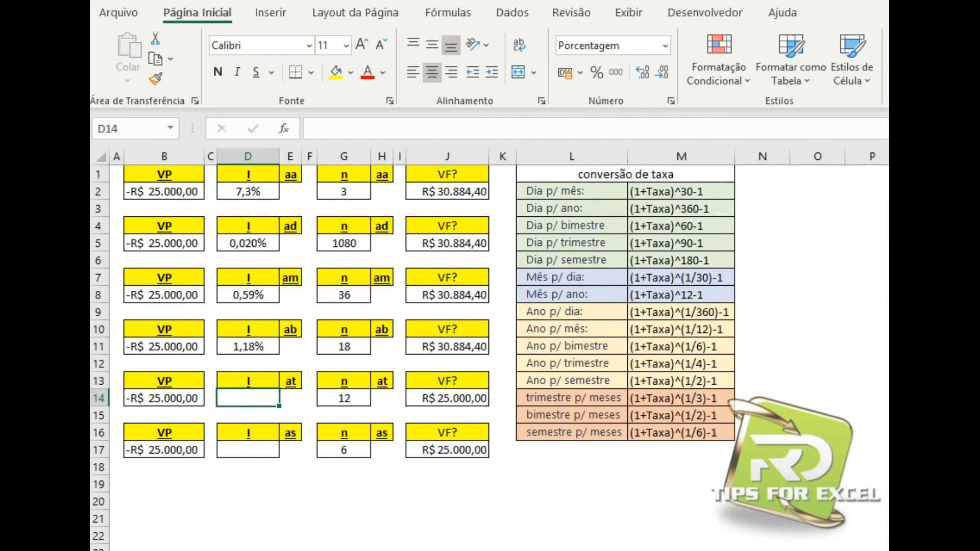
text(=)
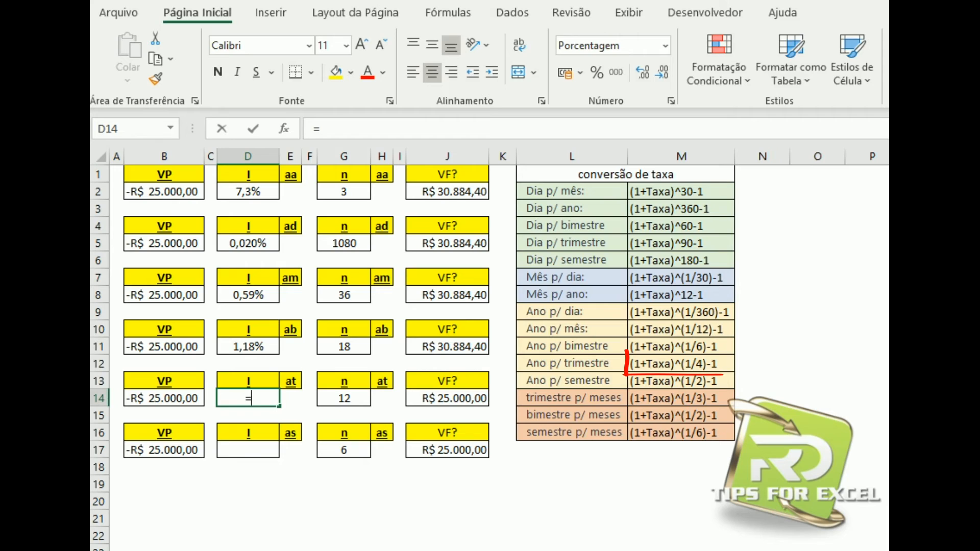
text((1+)
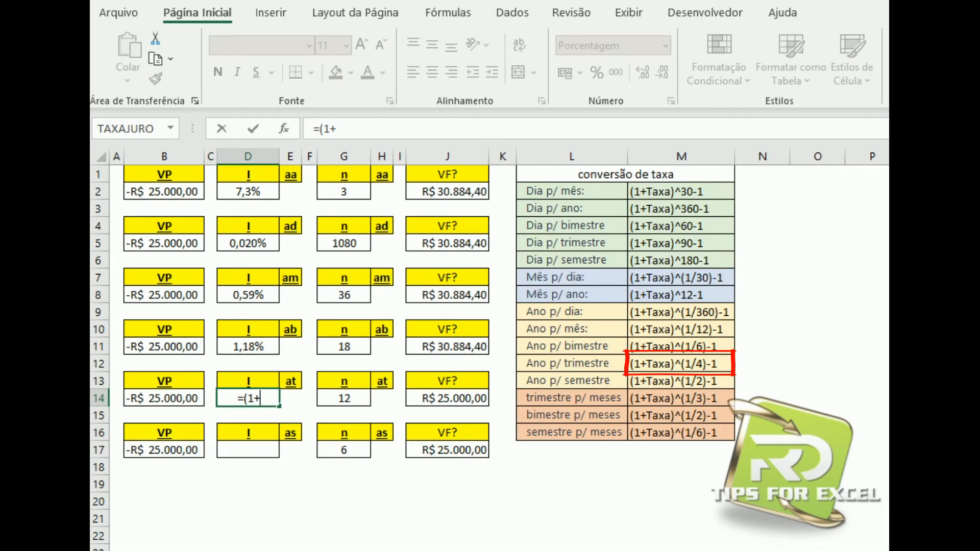
click(250, 188)
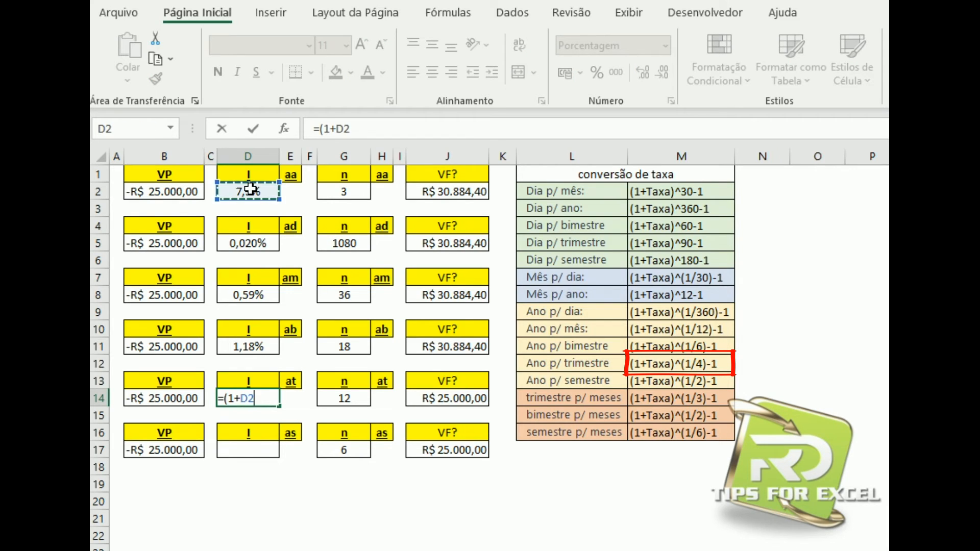
text()^(1/4)
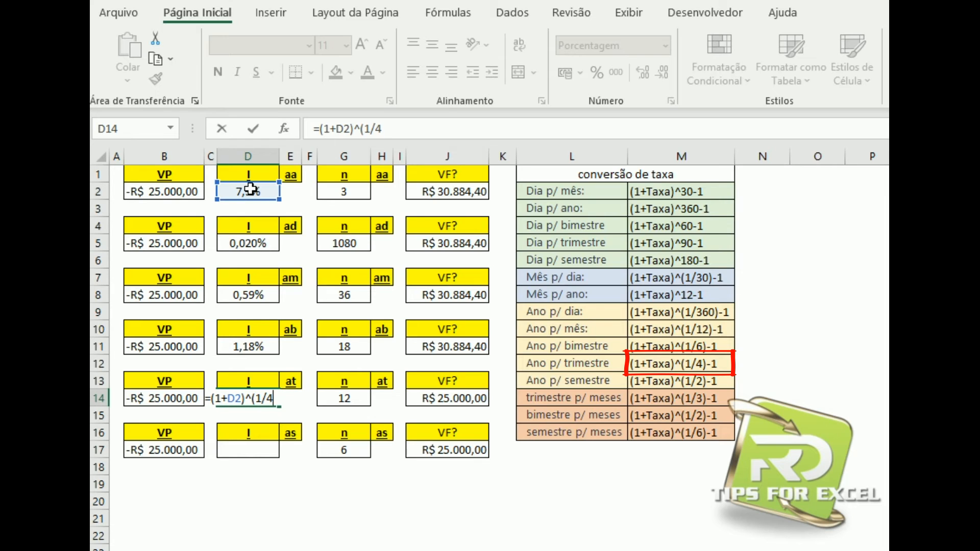
text()-1)
key(Return)
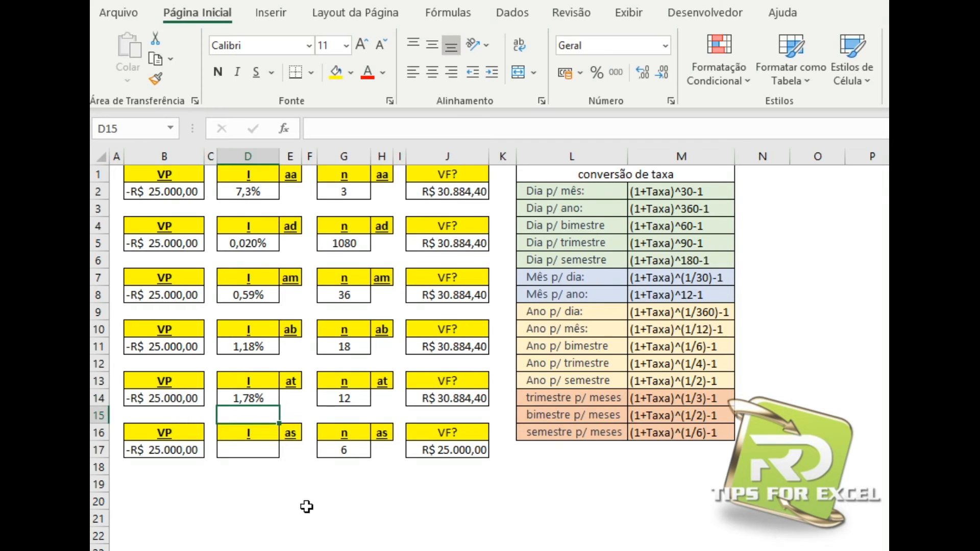
Calculate the semiannual rate in D17 from the annual rate with the formula =(1+D2)^((1/2))-1 and review the result
click(253, 451)
text(=)
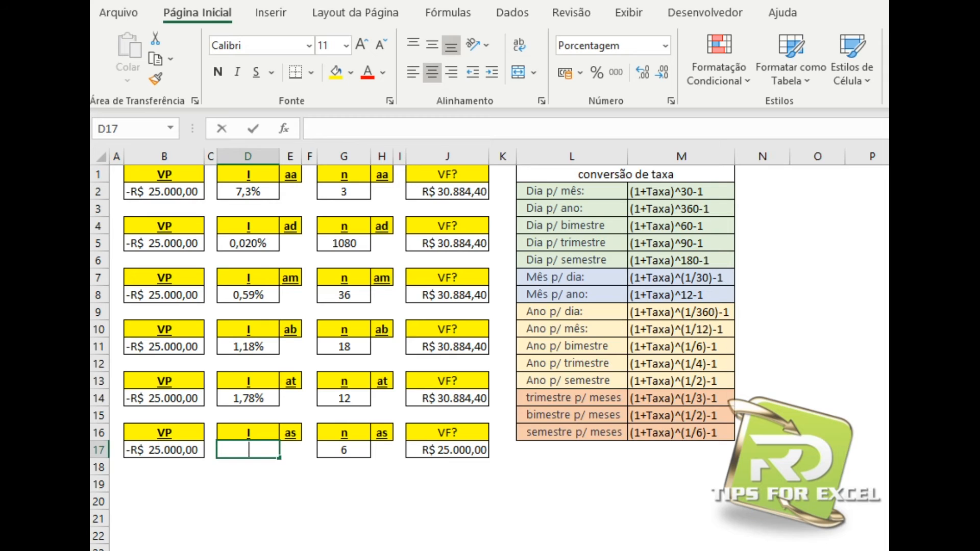
text((1+)
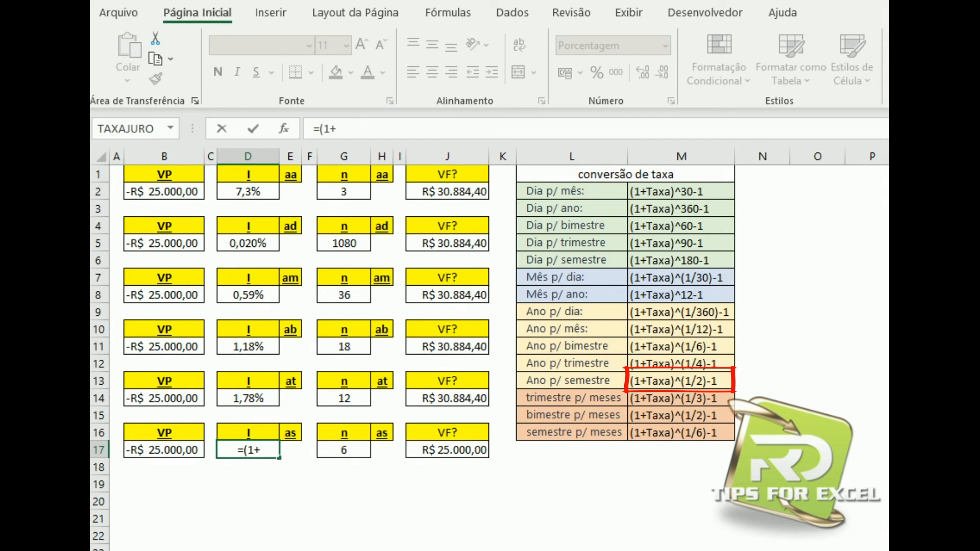
click(255, 191)
text())
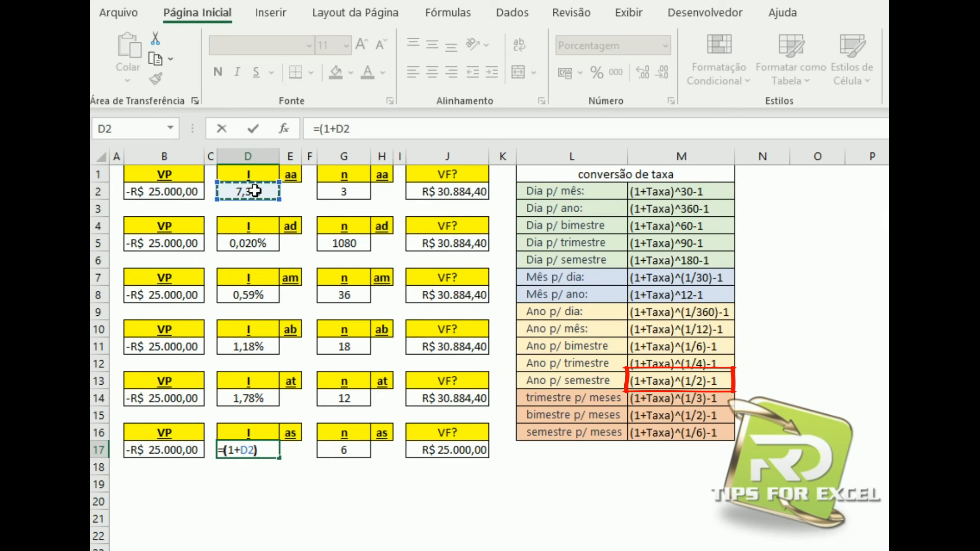
text(^()
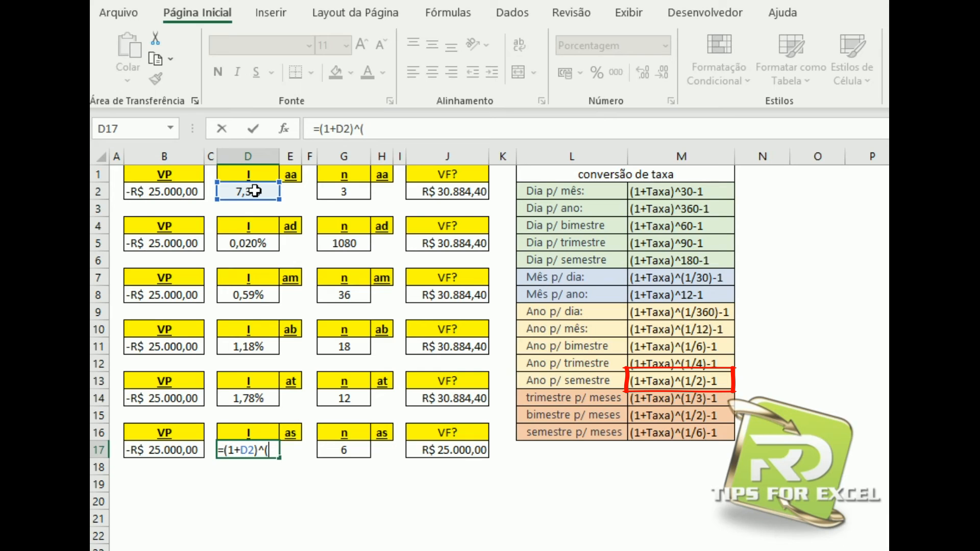
text((1/2)
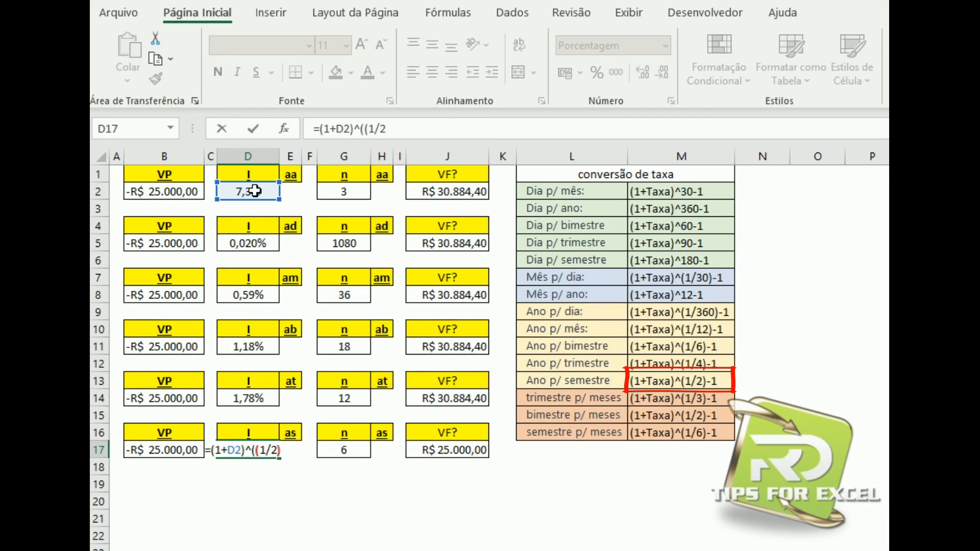
text())-1)
key(Return)
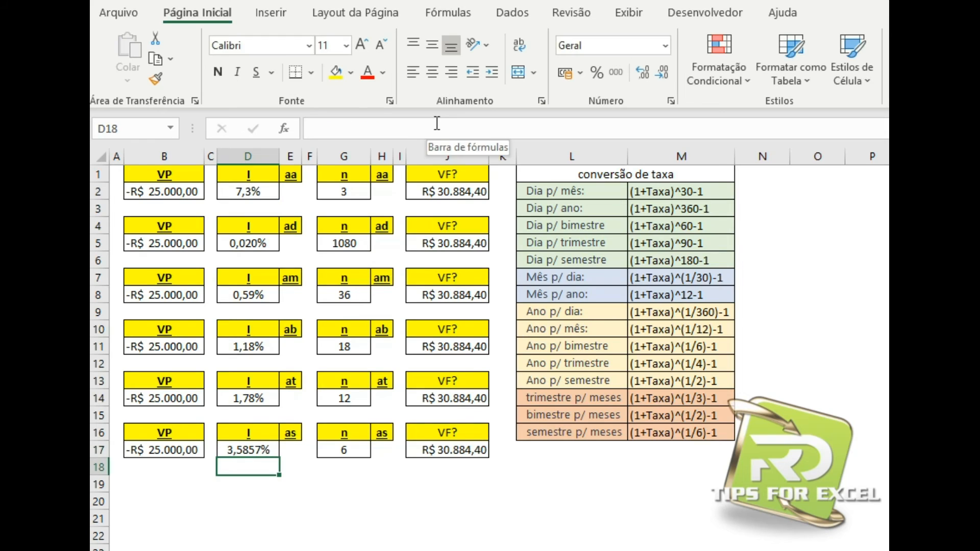
click(247, 501)
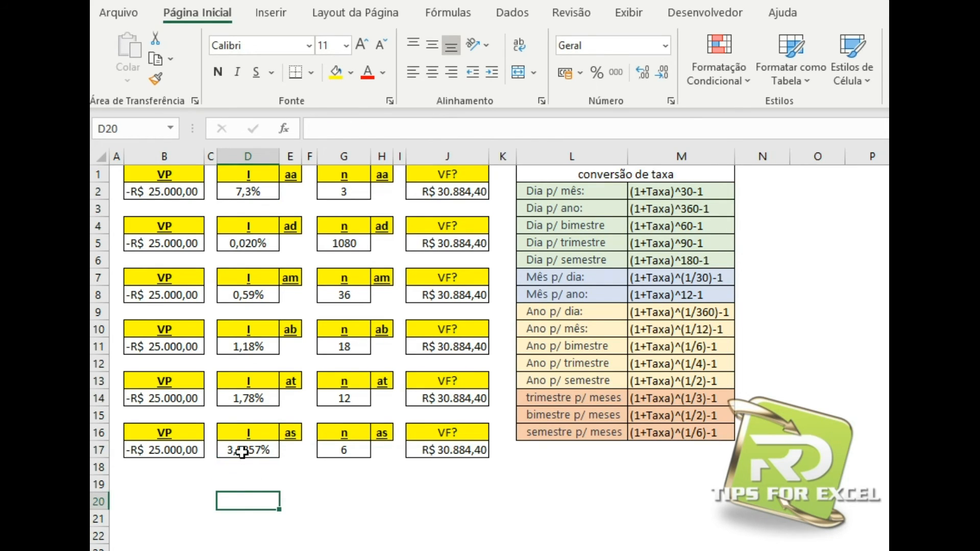
click(246, 451)
click(247, 498)
Compare the daily and monthly period multipliers in G5 and G8 with the annual conversion formulas in the reference table
click(351, 248)
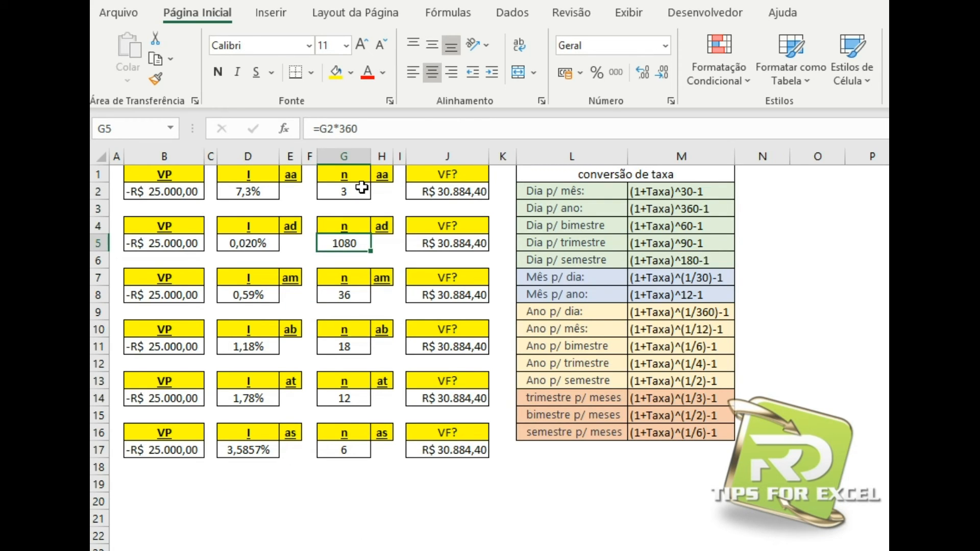
click(354, 128)
double_click(354, 128)
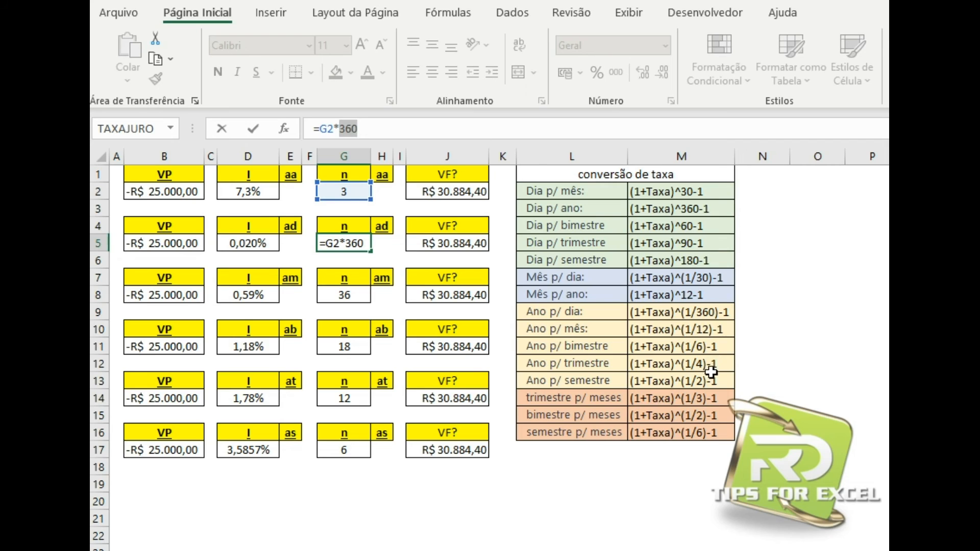
key(ctrl+Return)
click(356, 301)
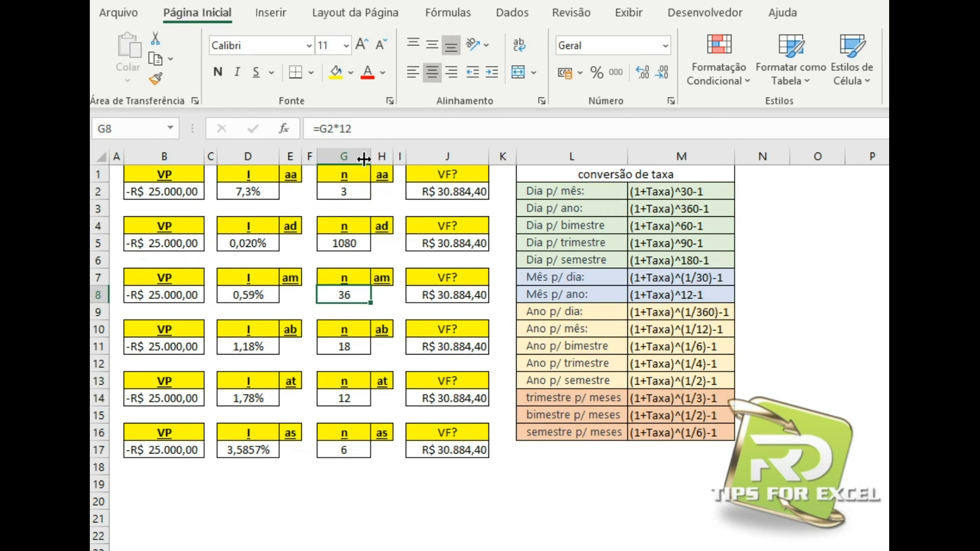
click(673, 332)
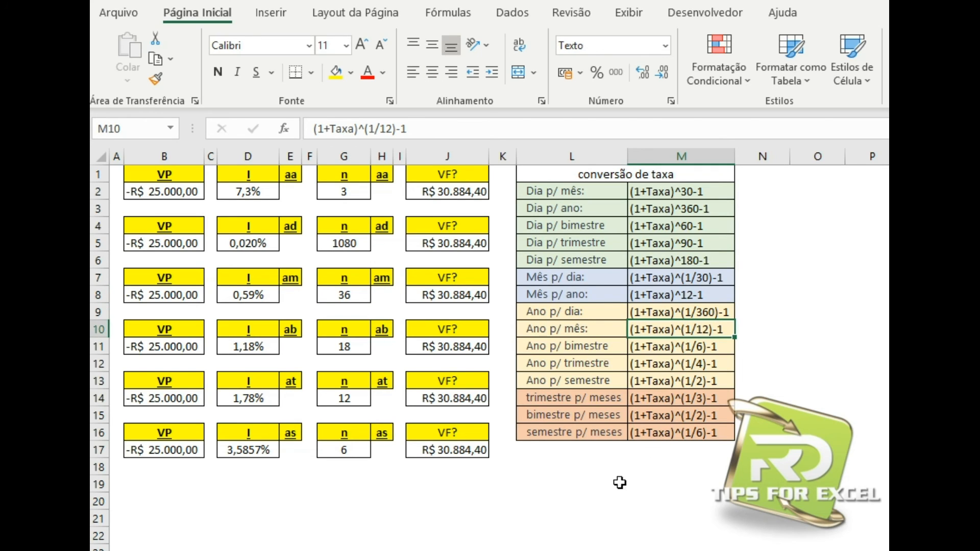
Compare the bimonthly and quarterly period formulas in G11 and G14 with M11 and M12, and examine the semiannual conversion in M13
click(353, 350)
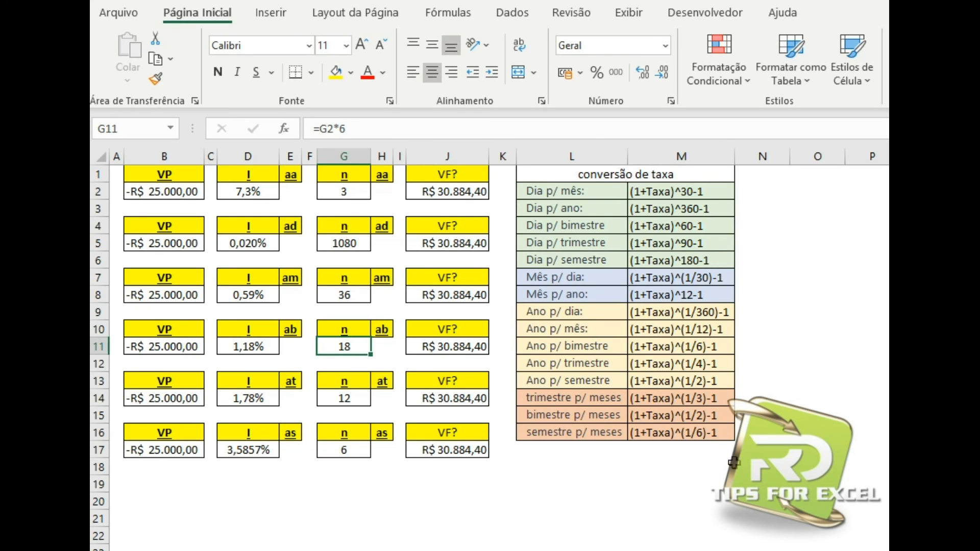
click(714, 346)
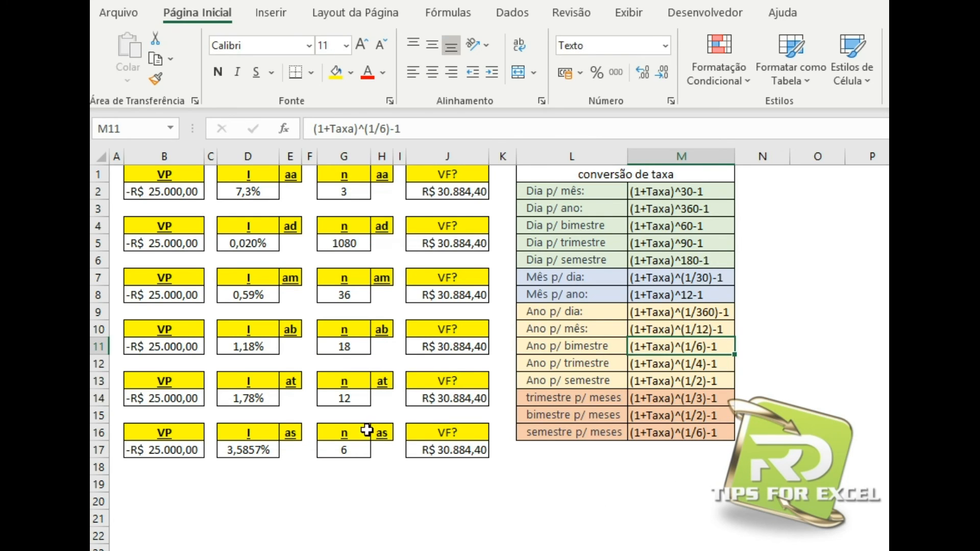
click(348, 401)
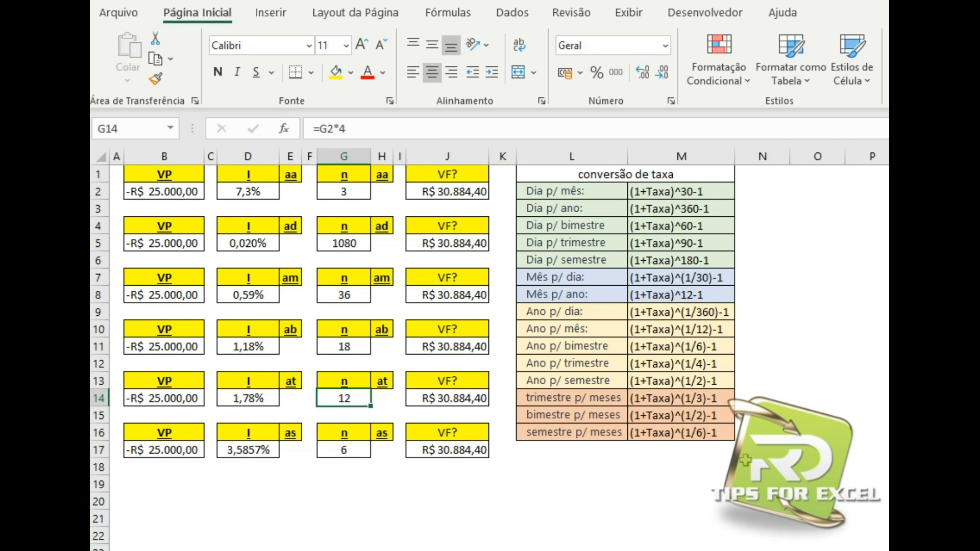
click(654, 366)
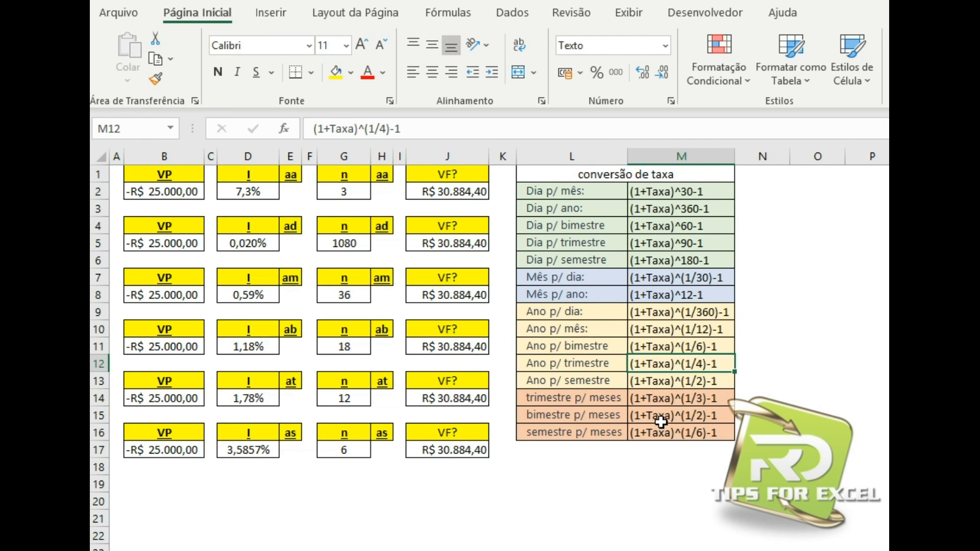
click(690, 384)
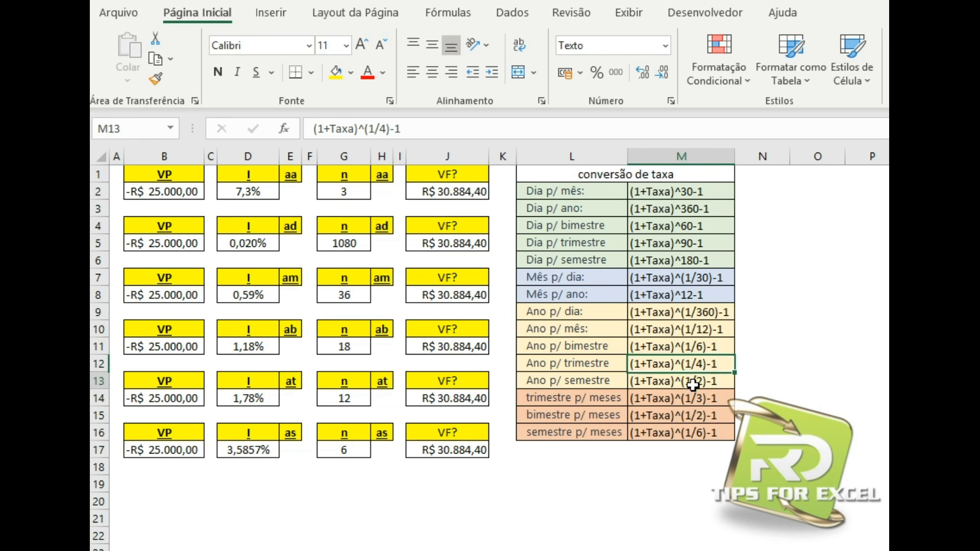